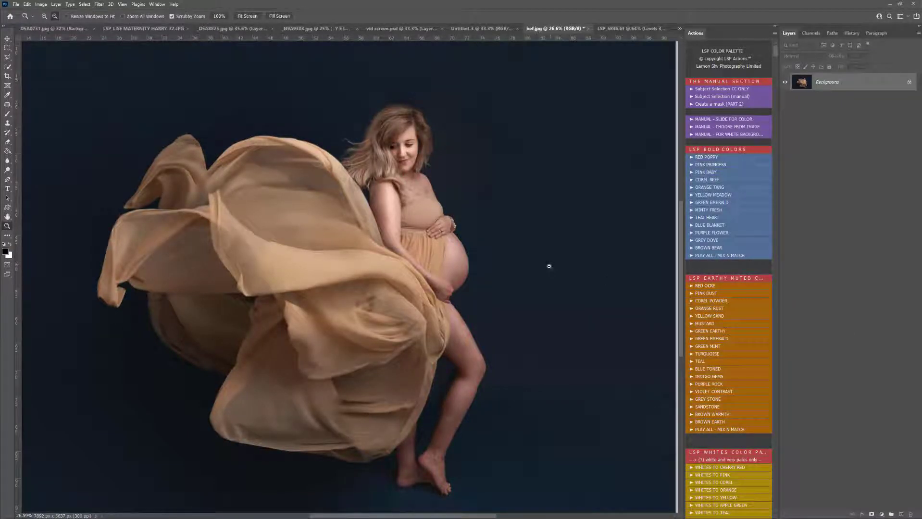
Step: Run the TEAL action from the LSP Earthy Muted color set on the maternity photo
{"action": "key", "text": "b"}
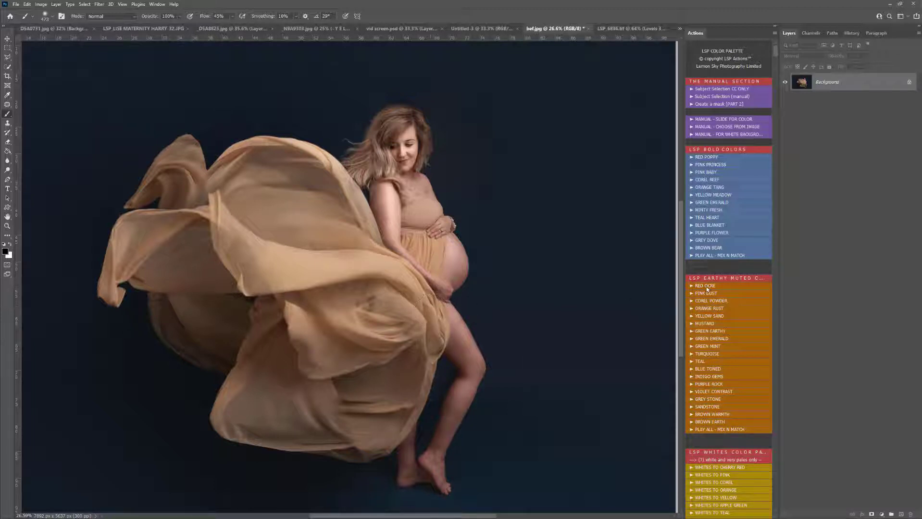
{"action": "scroll", "coordinate": [708, 289], "scroll_direction": "down", "scroll_amount": 3}
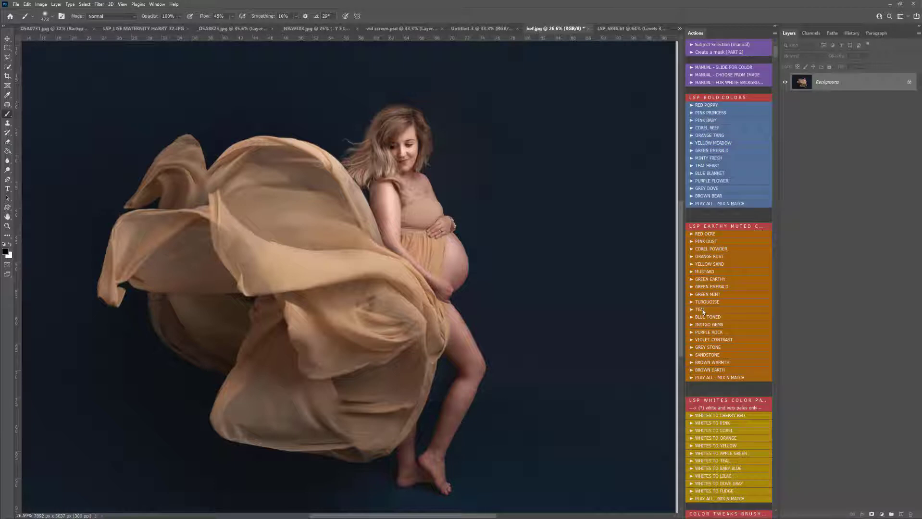
{"action": "left_click", "coordinate": [700, 310]}
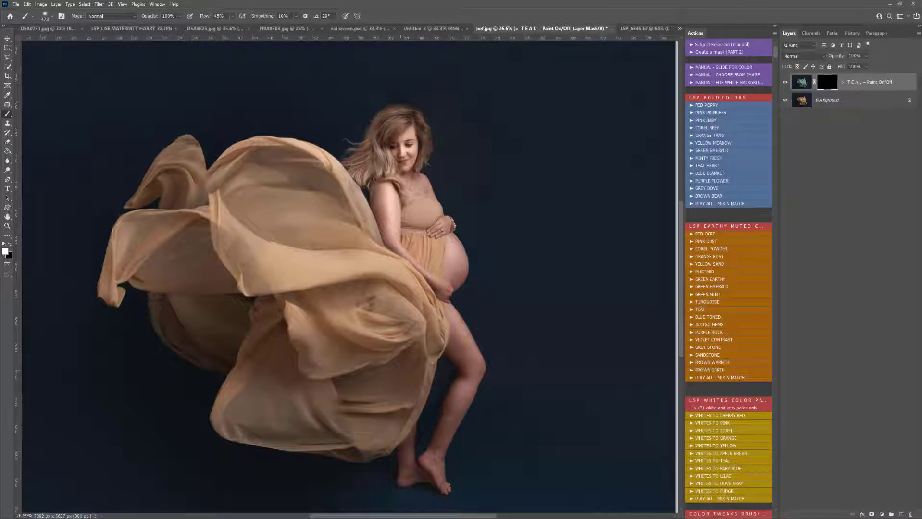
Step: Paint teal onto the middle of the billowing fabric through the layer mask with a soft brush at 38% flow
{"action": "right_click", "coordinate": [286, 257]}
{"action": "left_click", "coordinate": [321, 291]}
{"action": "left_click", "coordinate": [232, 17]}
{"action": "left_click_drag", "start_coordinate": [231, 18], "coordinate": [229, 23]}
{"action": "mouse_move", "coordinate": [260, 265]}
{"action": "left_mouse_down"}
{"action": "mouse_move", "coordinate": [349, 285]}
{"action": "mouse_move", "coordinate": [302, 339]}
{"action": "left_mouse_up"}
{"action": "mouse_move", "coordinate": [380, 314]}
{"action": "left_mouse_down"}
{"action": "mouse_move", "coordinate": [406, 302]}
{"action": "mouse_move", "coordinate": [344, 230]}
{"action": "mouse_move", "coordinate": [258, 206]}
{"action": "mouse_move", "coordinate": [332, 223]}
{"action": "mouse_move", "coordinate": [245, 183]}
{"action": "mouse_move", "coordinate": [231, 240]}
{"action": "mouse_move", "coordinate": [219, 237]}
{"action": "mouse_move", "coordinate": [175, 312]}
{"action": "mouse_move", "coordinate": [272, 332]}
{"action": "mouse_move", "coordinate": [296, 371]}
{"action": "mouse_move", "coordinate": [283, 378]}
{"action": "left_mouse_up"}
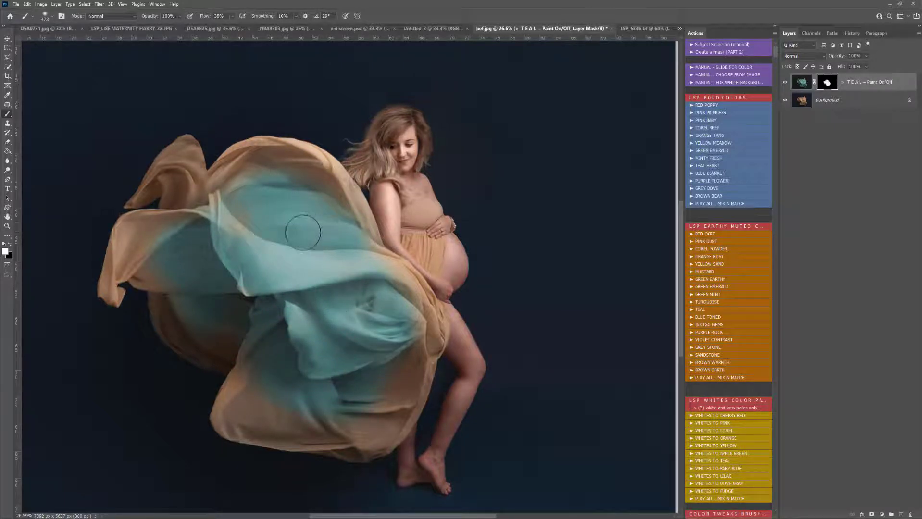
{"action": "left_click_drag", "start_coordinate": [250, 244], "coordinate": [256, 243]}
Step: Select the whole flowing fabric on the Background layer with the Quick Selection tool
{"action": "scroll", "coordinate": [250, 244], "scroll_direction": "up", "scroll_amount": 2}
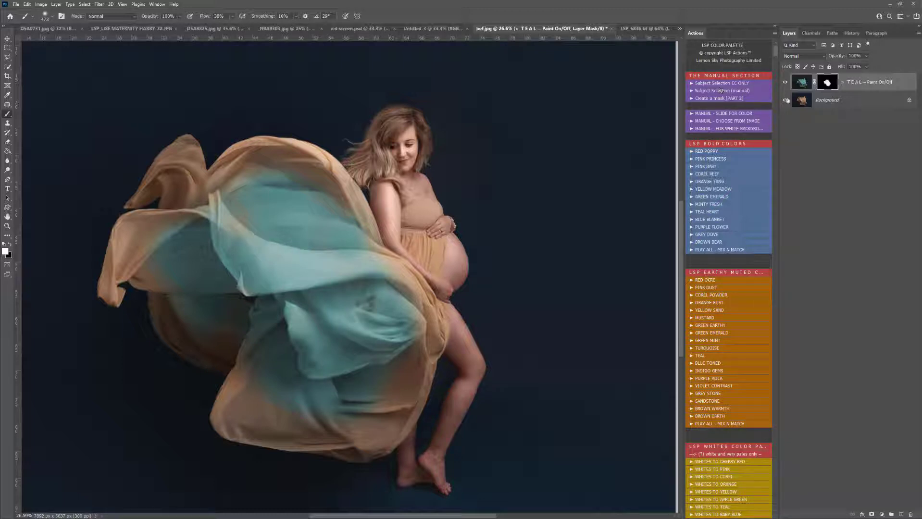
{"action": "left_click", "coordinate": [801, 102]}
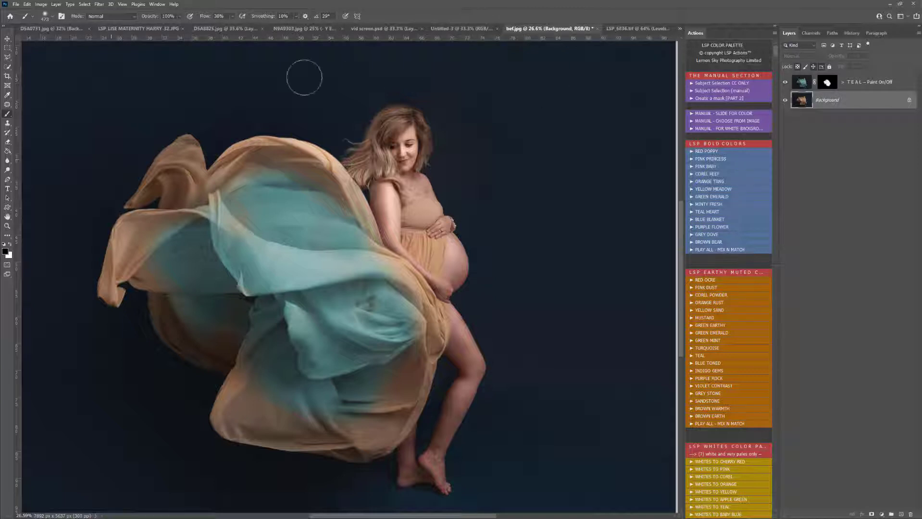
{"action": "left_click", "coordinate": [7, 67]}
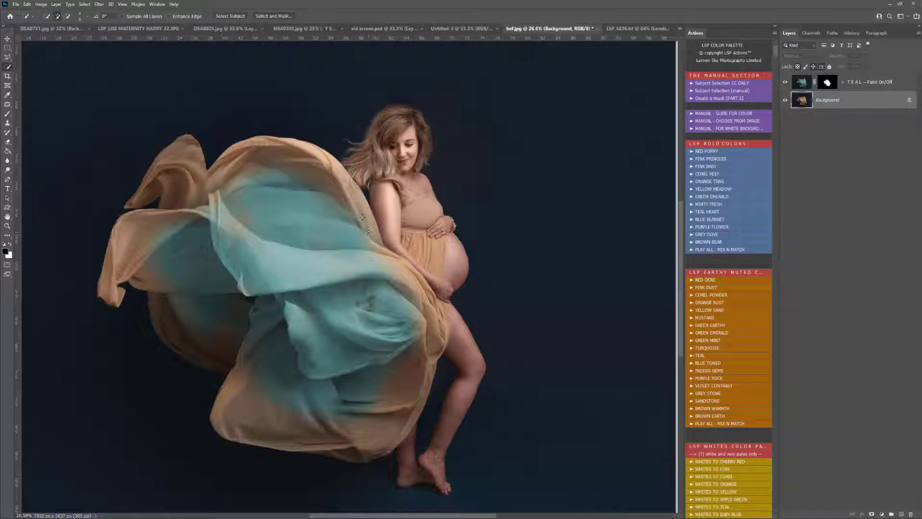
{"action": "left_click_drag", "start_coordinate": [340, 179], "coordinate": [294, 159]}
{"action": "mouse_move", "coordinate": [185, 157]}
{"action": "left_mouse_down"}
{"action": "mouse_move", "coordinate": [123, 231]}
{"action": "mouse_move", "coordinate": [142, 219]}
{"action": "mouse_move", "coordinate": [114, 261]}
{"action": "mouse_move", "coordinate": [116, 249]}
{"action": "mouse_move", "coordinate": [154, 291]}
{"action": "mouse_move", "coordinate": [166, 329]}
{"action": "mouse_move", "coordinate": [231, 375]}
{"action": "mouse_move", "coordinate": [226, 411]}
{"action": "mouse_move", "coordinate": [244, 434]}
{"action": "mouse_move", "coordinate": [267, 435]}
{"action": "left_mouse_up"}
{"action": "mouse_move", "coordinate": [324, 436]}
{"action": "left_mouse_down"}
{"action": "mouse_move", "coordinate": [380, 453]}
{"action": "mouse_move", "coordinate": [402, 438]}
{"action": "mouse_move", "coordinate": [359, 457]}
{"action": "mouse_move", "coordinate": [318, 445]}
{"action": "mouse_move", "coordinate": [333, 453]}
{"action": "left_mouse_up"}
Step: Subtract the thigh from the selection so it follows the fabric's edge below the hand
{"action": "key", "text": "z"}
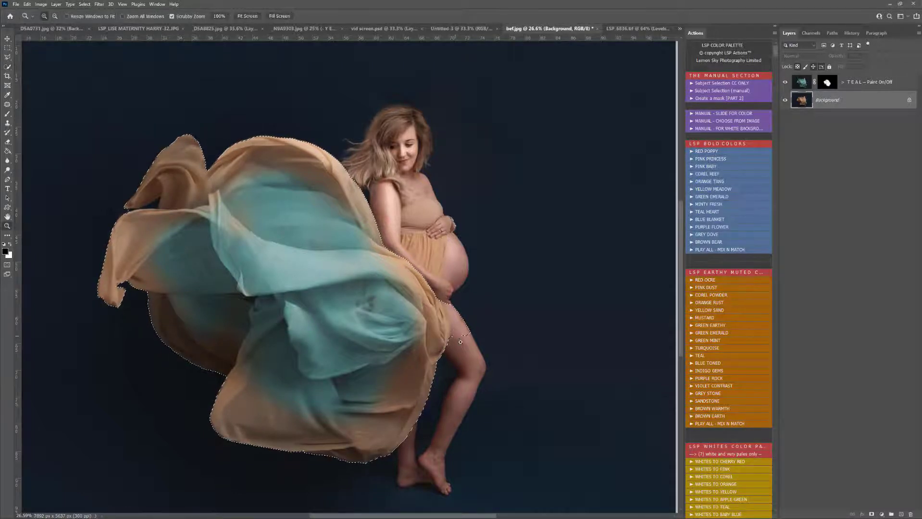
{"action": "left_click_drag", "start_coordinate": [454, 336], "coordinate": [490, 384]}
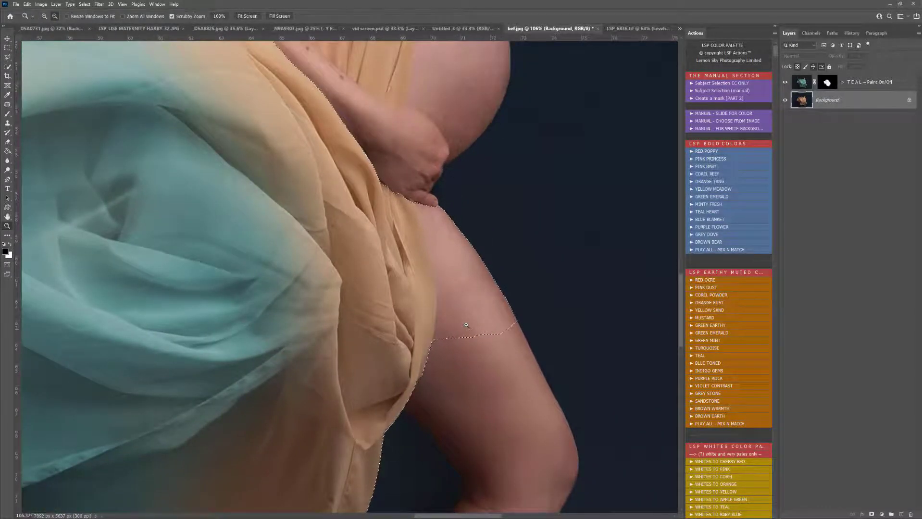
{"action": "key", "text": "w"}
{"action": "left_click_drag", "start_coordinate": [455, 352], "coordinate": [456, 345]}
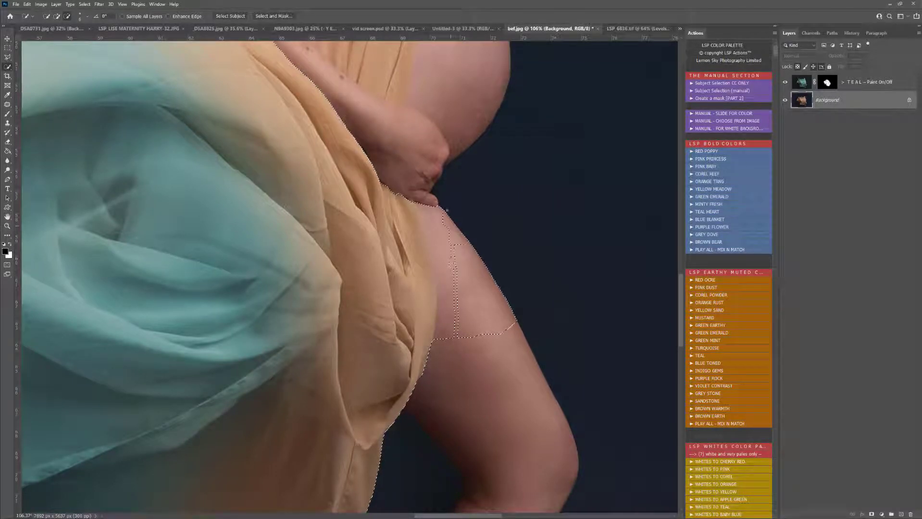
{"action": "mouse_move", "coordinate": [448, 210]}
{"action": "left_mouse_down"}
{"action": "mouse_move", "coordinate": [509, 324]}
{"action": "mouse_move", "coordinate": [473, 325]}
{"action": "left_mouse_up"}
{"action": "left_click_drag", "start_coordinate": [503, 287], "coordinate": [481, 262]}
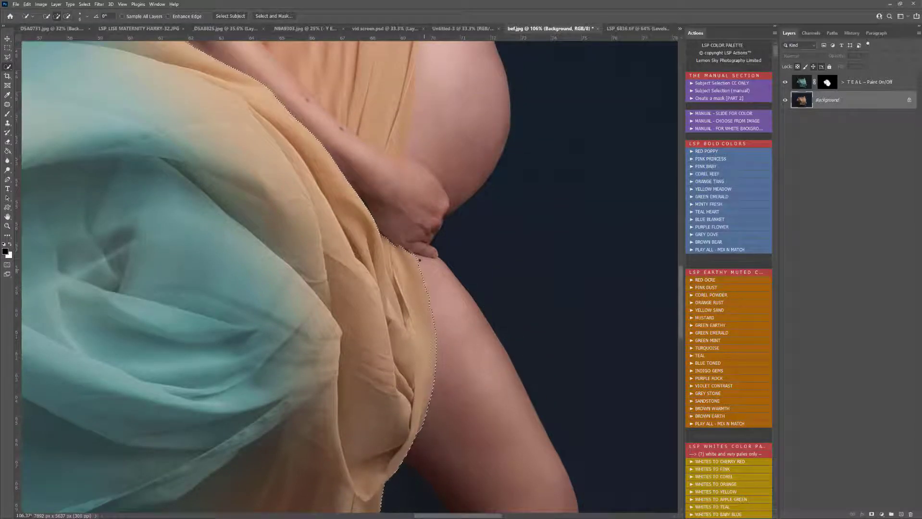
Step: Add the bodice and the front of the skirt to the fabric selection
{"action": "scroll", "coordinate": [420, 259], "scroll_direction": "up", "scroll_amount": 8}
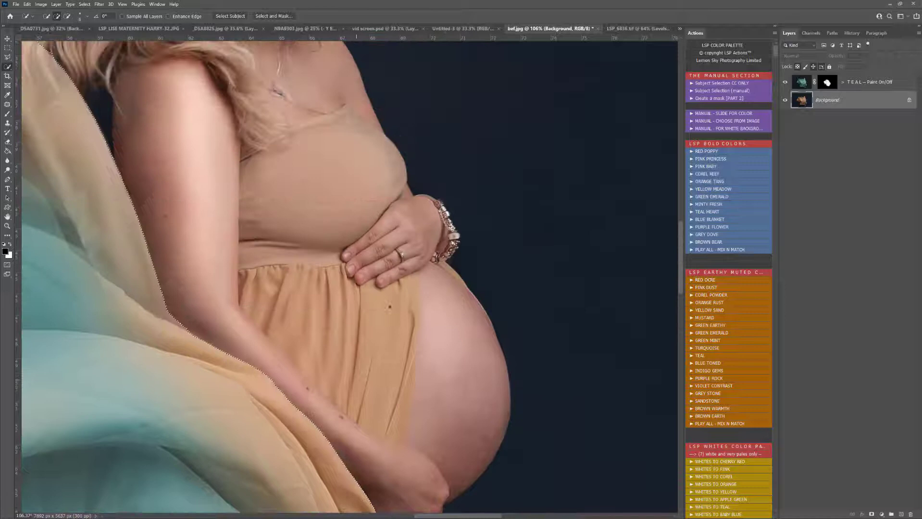
{"action": "left_click_drag", "start_coordinate": [390, 306], "coordinate": [388, 344]}
{"action": "scroll", "coordinate": [332, 269], "scroll_direction": "up", "scroll_amount": 2}
{"action": "left_click_drag", "start_coordinate": [308, 240], "coordinate": [274, 222]}
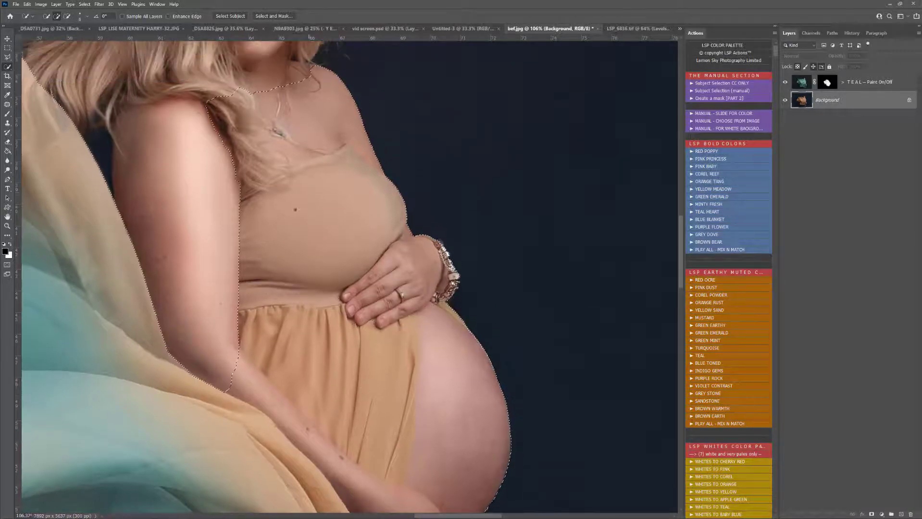
Step: Subtract the chest, hair and skin around the bodice from the selection, cleaning the edge toward the bracelet
{"action": "key", "text": "alt"}
{"action": "left_click_drag", "start_coordinate": [347, 131], "coordinate": [236, 166]}
{"action": "left_click_drag", "start_coordinate": [372, 128], "coordinate": [381, 162]}
{"action": "left_click_drag", "start_coordinate": [410, 226], "coordinate": [410, 236]}
{"action": "left_click_drag", "start_coordinate": [447, 305], "coordinate": [464, 326]}
Step: Refine the selection around the skirt by removing the forearm, belly and hand while keeping the fabric sliver below the bracelet
{"action": "scroll", "coordinate": [409, 375], "scroll_direction": "down", "scroll_amount": 1}
{"action": "scroll", "coordinate": [354, 431], "scroll_direction": "down", "scroll_amount": 1}
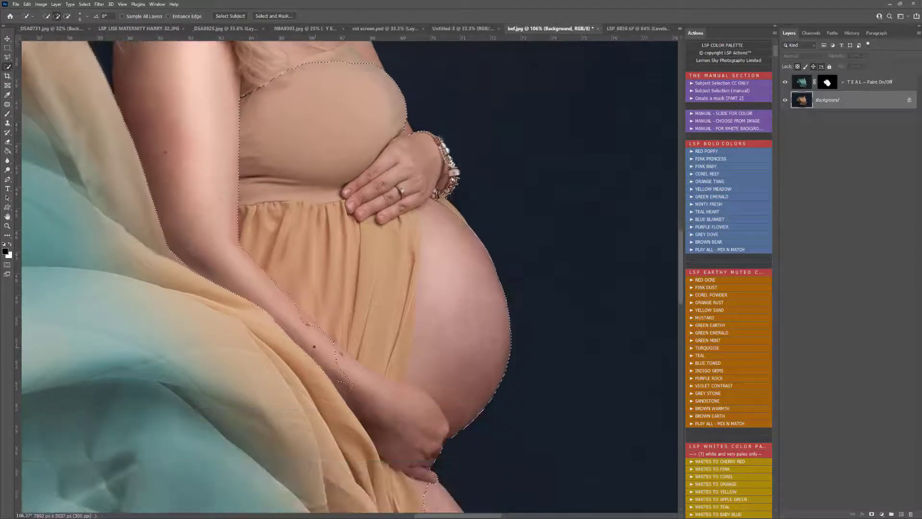
{"action": "left_click_drag", "start_coordinate": [260, 285], "coordinate": [314, 347]}
{"action": "scroll", "coordinate": [336, 366], "scroll_direction": "up", "scroll_amount": 1}
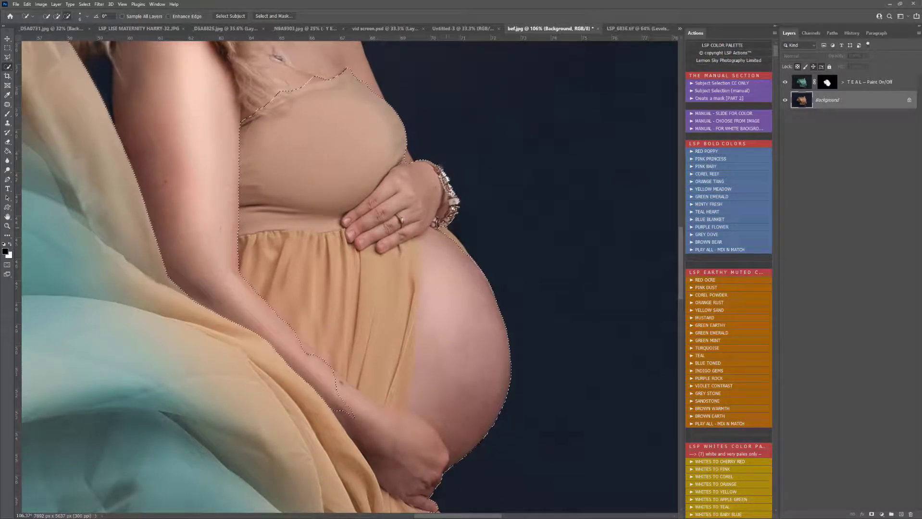
{"action": "scroll", "coordinate": [450, 226], "scroll_direction": "down", "scroll_amount": 3}
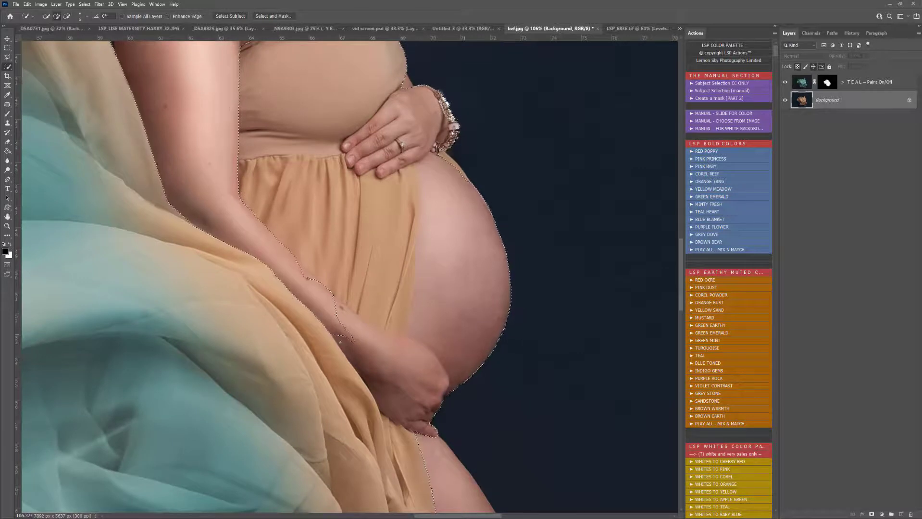
{"action": "mouse_move", "coordinate": [350, 335]}
{"action": "left_mouse_down"}
{"action": "mouse_move", "coordinate": [430, 380]}
{"action": "mouse_move", "coordinate": [311, 280]}
{"action": "mouse_move", "coordinate": [383, 279]}
{"action": "mouse_move", "coordinate": [394, 327]}
{"action": "mouse_move", "coordinate": [414, 322]}
{"action": "mouse_move", "coordinate": [404, 336]}
{"action": "mouse_move", "coordinate": [414, 232]}
{"action": "left_mouse_up"}
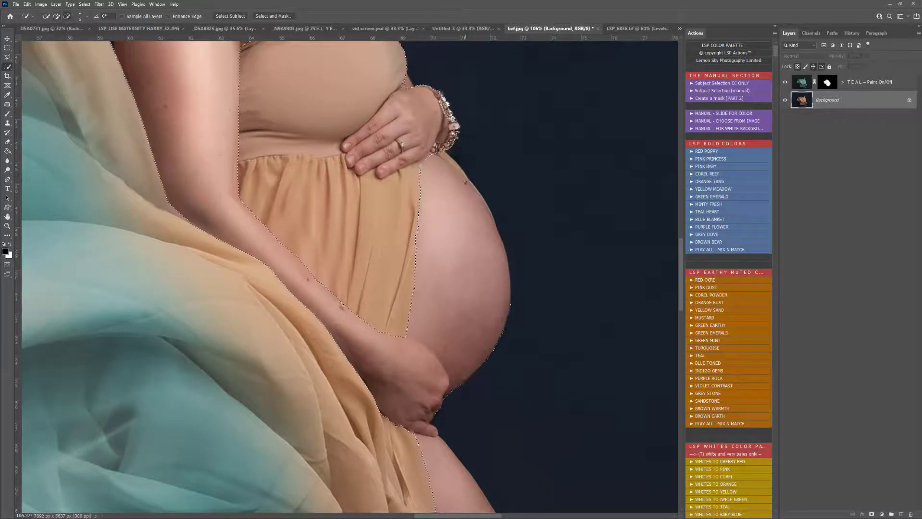
{"action": "left_click_drag", "start_coordinate": [450, 159], "coordinate": [464, 173]}
{"action": "left_click_drag", "start_coordinate": [419, 150], "coordinate": [396, 138]}
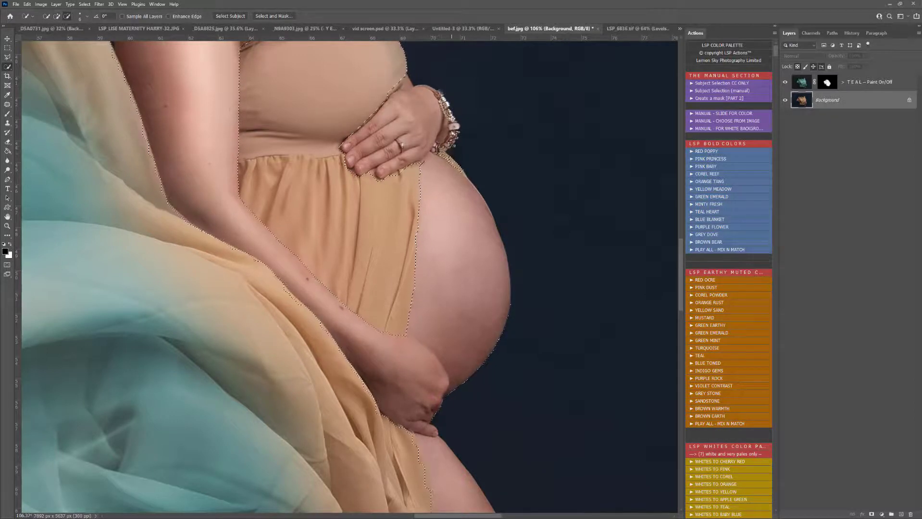
Step: Examine the selection outline around the neckline and hands, and across the full flowing fabric
{"action": "scroll", "coordinate": [346, 144], "scroll_direction": "up", "scroll_amount": 5}
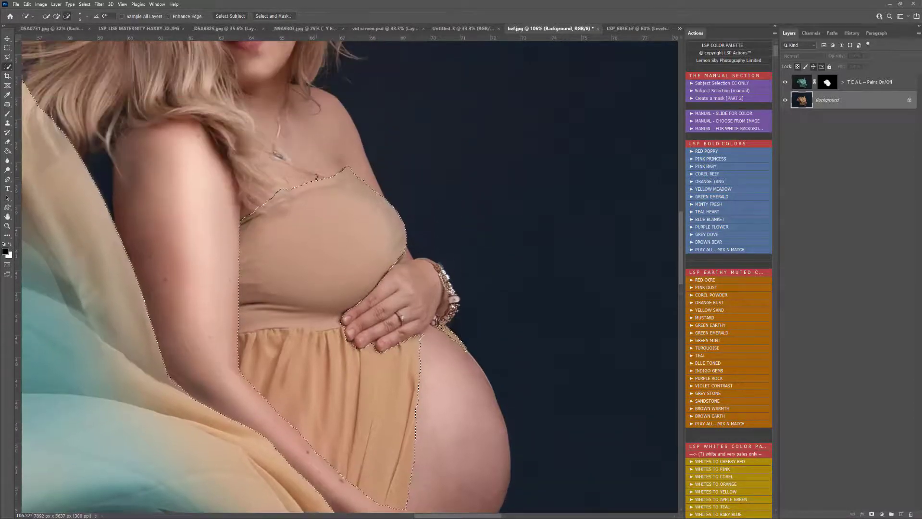
{"action": "scroll", "coordinate": [373, 178], "scroll_direction": "up", "scroll_amount": 2}
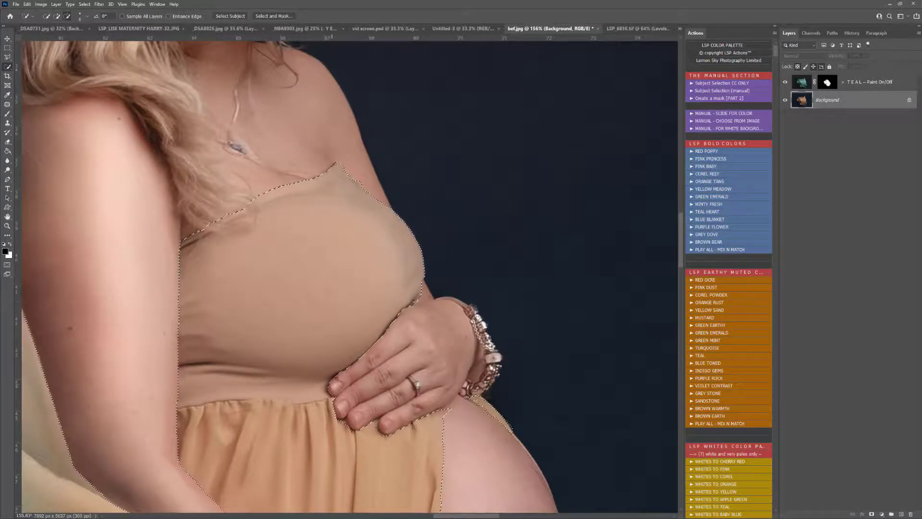
{"action": "key", "text": "z"}
{"action": "left_click", "coordinate": [332, 310], "text": "alt"}
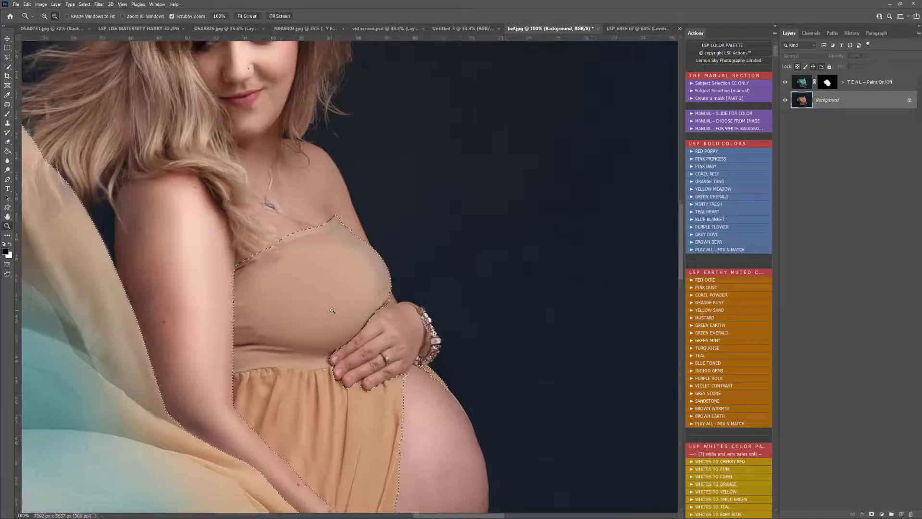
{"action": "left_click", "coordinate": [332, 311], "text": "alt"}
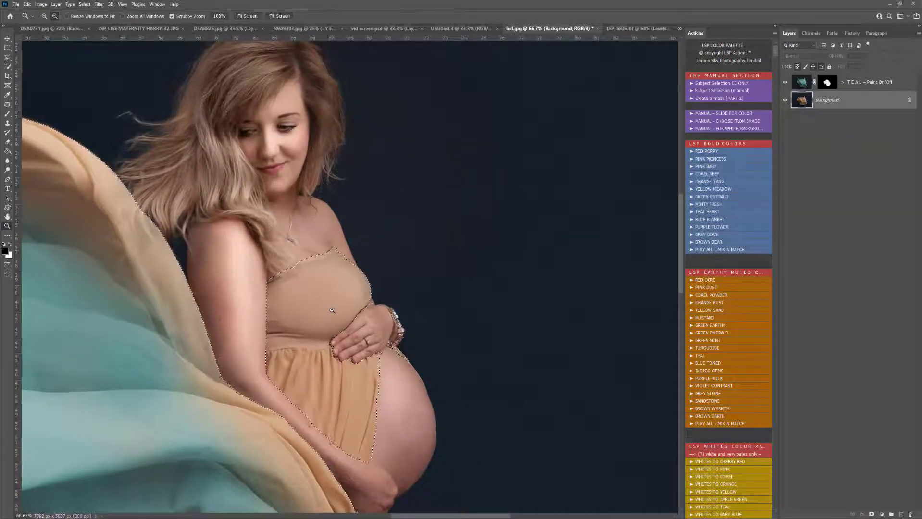
{"action": "scroll", "coordinate": [334, 311], "scroll_direction": "down", "scroll_amount": 3}
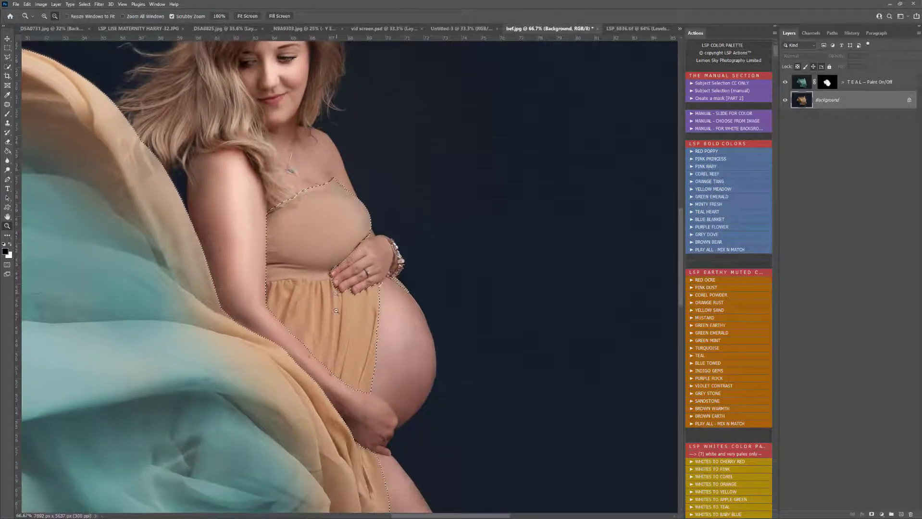
{"action": "left_click", "coordinate": [336, 311], "text": "alt"}
{"action": "left_click", "coordinate": [337, 311], "text": "alt"}
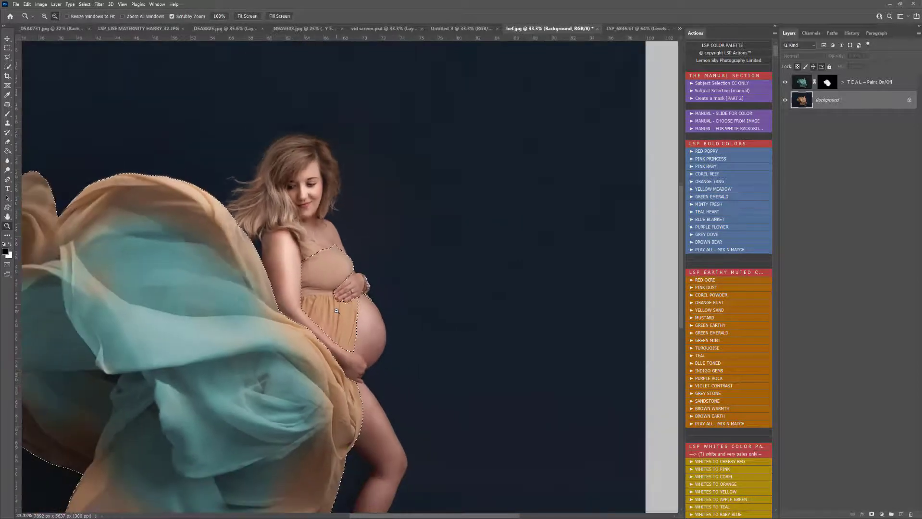
{"action": "key", "text": "h"}
{"action": "left_click_drag", "start_coordinate": [266, 456], "coordinate": [424, 363]}
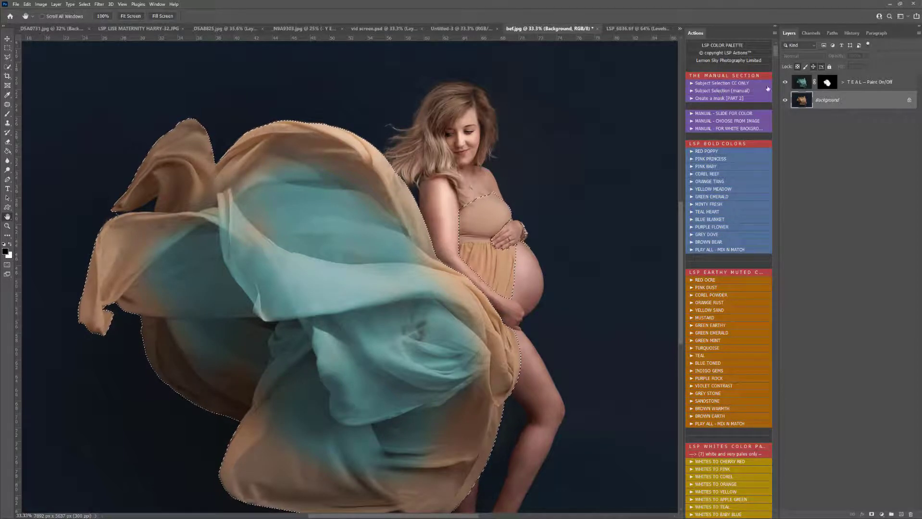
Step: Paint white on the TEAL layer's mask over the bodice, skirt and lower fabric within the selection
{"action": "left_click", "coordinate": [828, 84]}
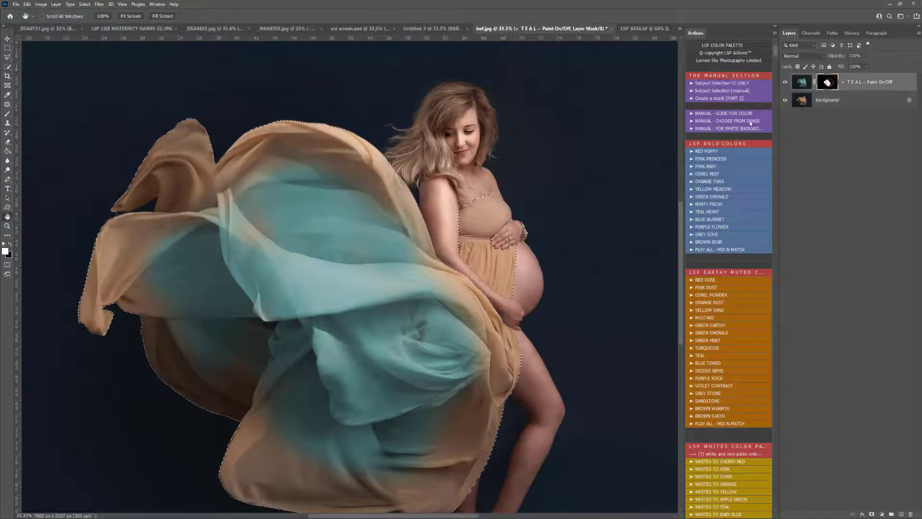
{"action": "key", "text": "b"}
{"action": "right_click", "coordinate": [471, 255]}
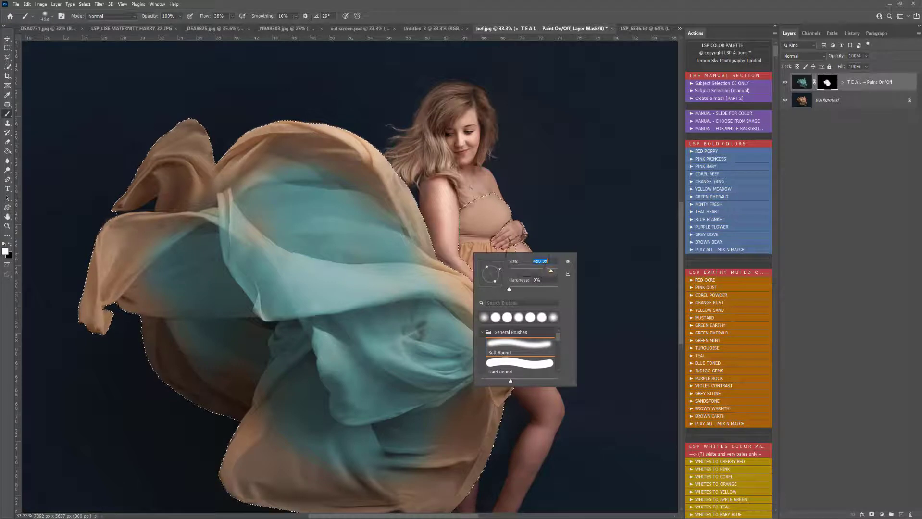
{"action": "left_click_drag", "start_coordinate": [478, 223], "coordinate": [501, 202]}
{"action": "mouse_move", "coordinate": [476, 243]}
{"action": "left_mouse_down"}
{"action": "mouse_move", "coordinate": [460, 278]}
{"action": "mouse_move", "coordinate": [494, 304]}
{"action": "mouse_move", "coordinate": [484, 440]}
{"action": "left_mouse_up"}
{"action": "scroll", "coordinate": [448, 432], "scroll_direction": "down", "scroll_amount": 2}
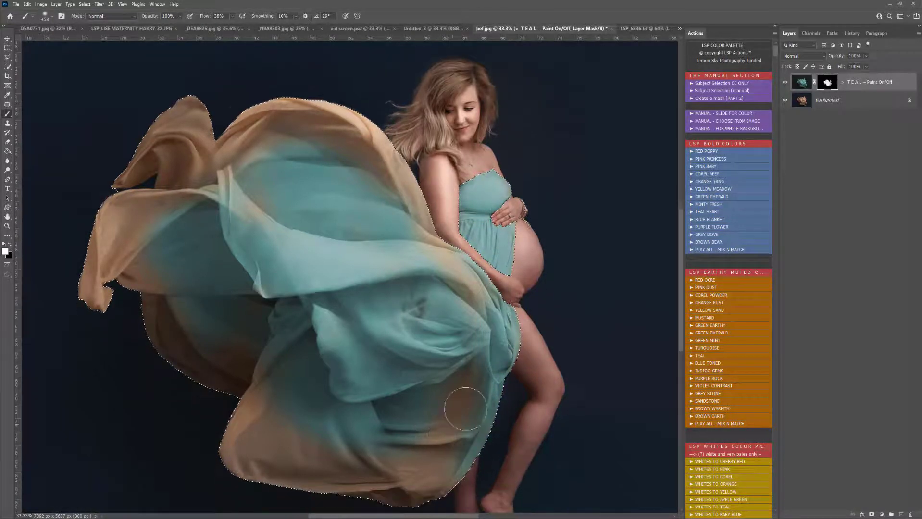
{"action": "mouse_move", "coordinate": [257, 482]}
{"action": "left_mouse_down"}
{"action": "mouse_move", "coordinate": [335, 461]}
{"action": "mouse_move", "coordinate": [307, 347]}
{"action": "mouse_move", "coordinate": [247, 366]}
{"action": "mouse_move", "coordinate": [213, 478]}
{"action": "mouse_move", "coordinate": [158, 417]}
{"action": "mouse_move", "coordinate": [232, 380]}
{"action": "mouse_move", "coordinate": [231, 341]}
{"action": "mouse_move", "coordinate": [176, 265]}
{"action": "mouse_move", "coordinate": [185, 233]}
{"action": "mouse_move", "coordinate": [128, 318]}
{"action": "mouse_move", "coordinate": [177, 367]}
{"action": "mouse_move", "coordinate": [247, 387]}
{"action": "left_mouse_up"}
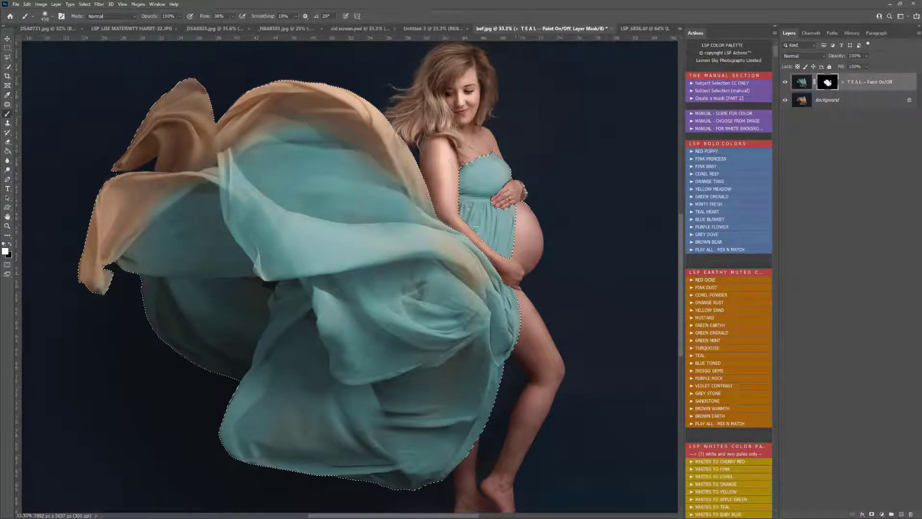
Step: Paint the remaining upper folds and the far trailing ends of the fabric teal on the layer mask
{"action": "scroll", "coordinate": [453, 289], "scroll_direction": "up", "scroll_amount": 2}
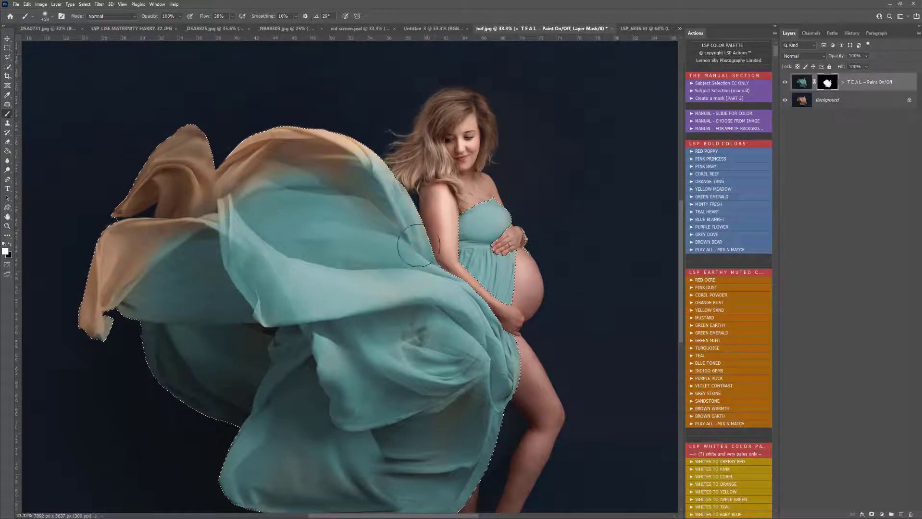
{"action": "mouse_move", "coordinate": [361, 157]}
{"action": "left_mouse_down"}
{"action": "mouse_move", "coordinate": [260, 151]}
{"action": "mouse_move", "coordinate": [278, 150]}
{"action": "mouse_move", "coordinate": [204, 203]}
{"action": "mouse_move", "coordinate": [195, 190]}
{"action": "mouse_move", "coordinate": [122, 240]}
{"action": "mouse_move", "coordinate": [159, 238]}
{"action": "mouse_move", "coordinate": [158, 257]}
{"action": "mouse_move", "coordinate": [229, 198]}
{"action": "mouse_move", "coordinate": [328, 139]}
{"action": "mouse_move", "coordinate": [93, 329]}
{"action": "left_mouse_up"}
{"action": "mouse_move", "coordinate": [103, 295]}
{"action": "left_mouse_down"}
{"action": "mouse_move", "coordinate": [94, 315]}
{"action": "mouse_move", "coordinate": [96, 308]}
{"action": "left_mouse_up"}
{"action": "mouse_move", "coordinate": [356, 131]}
{"action": "left_mouse_down"}
{"action": "mouse_move", "coordinate": [347, 186]}
{"action": "mouse_move", "coordinate": [287, 174]}
{"action": "left_mouse_up"}
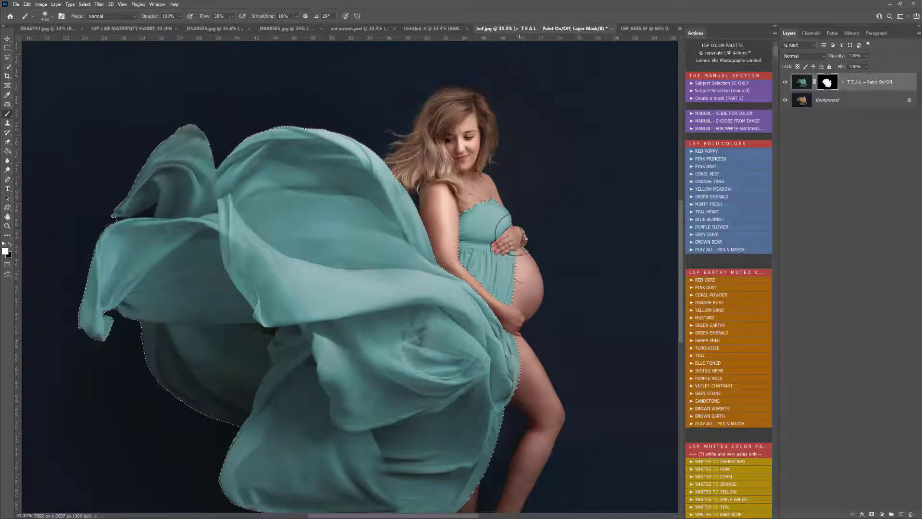
Step: Retouch the teal mask where the hair meets the bodice neckline, using a 109 px soft brush at 22% flow and painting black
{"action": "key", "text": "z"}
{"action": "left_click", "coordinate": [523, 246]}
{"action": "left_click_drag", "start_coordinate": [523, 246], "coordinate": [451, 256]}
{"action": "key", "text": "space"}
{"action": "mouse_move", "coordinate": [373, 227]}
{"action": "left_mouse_down"}
{"action": "mouse_move", "coordinate": [400, 234]}
{"action": "mouse_move", "coordinate": [370, 253]}
{"action": "left_mouse_up"}
{"action": "key", "text": "b"}
{"action": "right_click", "coordinate": [330, 216]}
{"action": "left_click", "coordinate": [231, 18]}
{"action": "left_click_drag", "start_coordinate": [231, 24], "coordinate": [225, 26]}
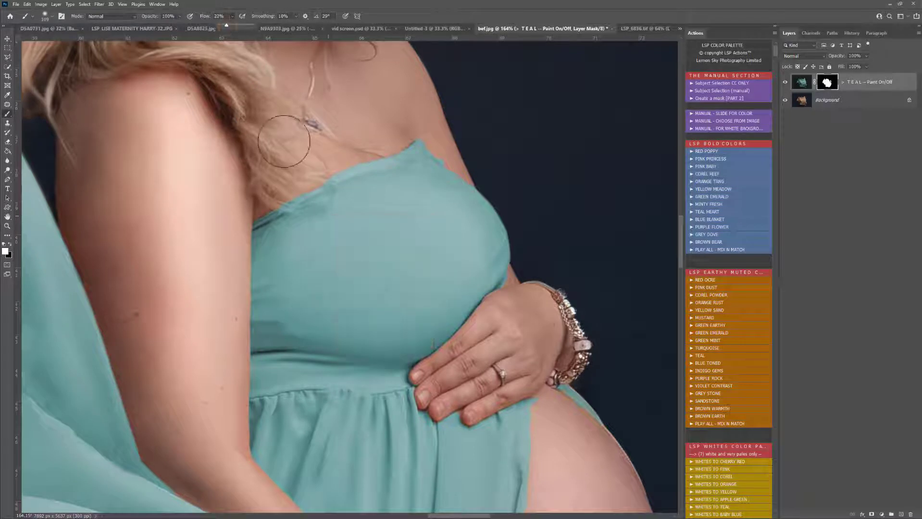
{"action": "left_click", "coordinate": [313, 196]}
{"action": "key", "text": "x"}
{"action": "right_click", "coordinate": [308, 172]}
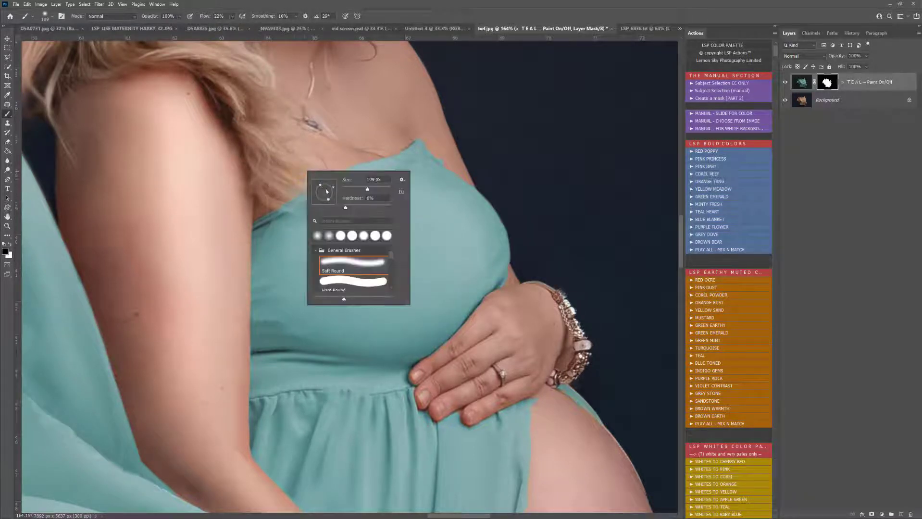
{"action": "left_click", "coordinate": [290, 190]}
{"action": "mouse_move", "coordinate": [293, 193]}
{"action": "left_mouse_down"}
{"action": "mouse_move", "coordinate": [310, 180]}
{"action": "mouse_move", "coordinate": [281, 192]}
{"action": "left_mouse_up"}
{"action": "mouse_move", "coordinate": [284, 192]}
{"action": "left_mouse_down"}
{"action": "mouse_move", "coordinate": [306, 183]}
{"action": "mouse_move", "coordinate": [338, 196]}
{"action": "mouse_move", "coordinate": [314, 218]}
{"action": "left_mouse_up"}
Step: Touch up the teal mask around the hand and along the belly side of the skirt with a much smaller brush
{"action": "key", "text": "x"}
{"action": "mouse_move", "coordinate": [514, 305]}
{"action": "left_mouse_down"}
{"action": "mouse_move", "coordinate": [432, 299]}
{"action": "mouse_move", "coordinate": [435, 231]}
{"action": "left_mouse_up"}
{"action": "scroll", "coordinate": [508, 321], "scroll_direction": "up", "scroll_amount": 5}
{"action": "key", "text": "bracketleft"}
{"action": "key", "text": "bracketleft"}
{"action": "key", "text": "bracketleft"}
{"action": "key", "text": "bracketleft"}
{"action": "key", "text": "bracketleft"}
{"action": "key", "text": "bracketleft"}
{"action": "key", "text": "bracketleft"}
{"action": "key", "text": "bracketleft"}
{"action": "key", "text": "bracketleft"}
{"action": "key", "text": "bracketleft"}
{"action": "key", "text": "bracketleft"}
{"action": "key", "text": "bracketleft"}
{"action": "key", "text": "bracketleft"}
{"action": "key", "text": "bracketleft"}
{"action": "key", "text": "bracketleft"}
{"action": "left_click_drag", "start_coordinate": [474, 307], "coordinate": [533, 351]}
{"action": "key", "text": "x"}
{"action": "key", "text": "x"}
{"action": "left_click_drag", "start_coordinate": [438, 432], "coordinate": [455, 333]}
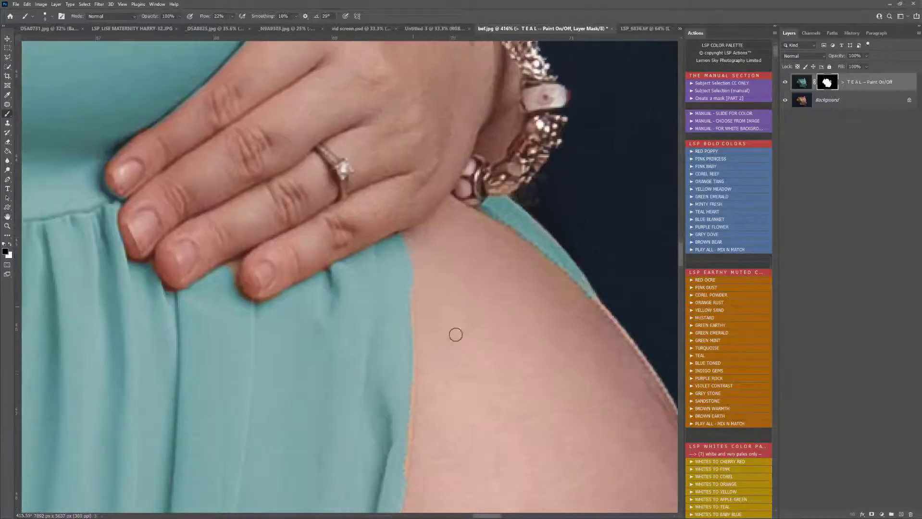
Step: Paint white on the TEAL layer's mask along the skirt's edge beside the belly, using a larger brush at 88% flow
{"action": "scroll", "coordinate": [455, 334], "scroll_direction": "down", "scroll_amount": 3}
{"action": "key", "text": "bracketright"}
{"action": "key", "text": "bracketright"}
{"action": "key", "text": "bracketright"}
{"action": "key", "text": "bracketright"}
{"action": "key", "text": "bracketright"}
{"action": "key", "text": "bracketright"}
{"action": "key", "text": "bracketright"}
{"action": "key", "text": "bracketright"}
{"action": "key", "text": "bracketright"}
{"action": "key", "text": "bracketright"}
{"action": "key", "text": "bracketright"}
{"action": "key", "text": "bracketright"}
{"action": "key", "text": "bracketright"}
{"action": "key", "text": "bracketright"}
{"action": "left_click", "coordinate": [328, 272]}
{"action": "left_click_drag", "start_coordinate": [232, 17], "coordinate": [257, 26]}
{"action": "right_click", "coordinate": [344, 236]}
{"action": "mouse_move", "coordinate": [292, 339]}
{"action": "left_mouse_down"}
{"action": "mouse_move", "coordinate": [373, 329]}
{"action": "mouse_move", "coordinate": [367, 363]}
{"action": "left_mouse_up"}
{"action": "key", "text": "bracketleft"}
{"action": "key", "text": "bracketleft"}
{"action": "key", "text": "bracketleft"}
{"action": "key", "text": "bracketleft"}
{"action": "key", "text": "bracketleft"}
{"action": "key", "text": "bracketleft"}
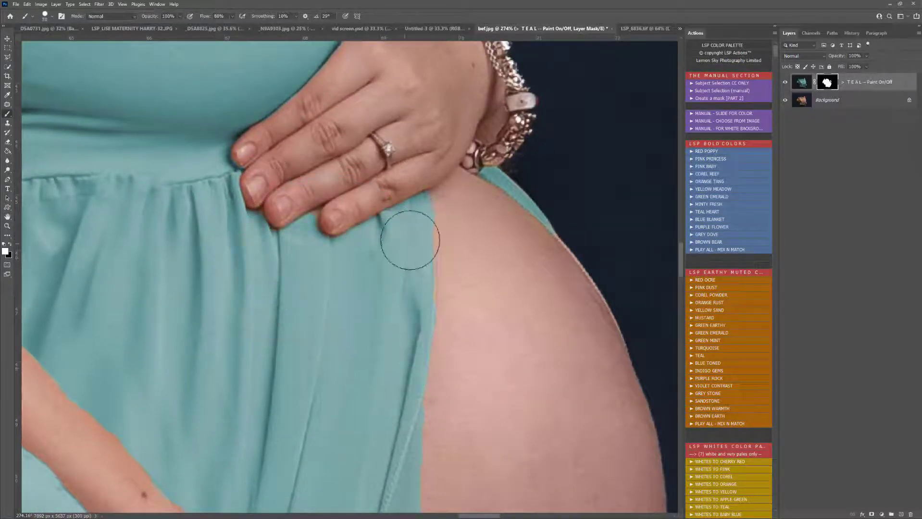
{"action": "left_click_drag", "start_coordinate": [412, 241], "coordinate": [404, 354]}
Step: Switch to a small black brush at 25% flow for the mask and fit the whole image in view
{"action": "right_click", "coordinate": [321, 251]}
{"action": "double_click", "coordinate": [339, 336]}
{"action": "key", "text": "x"}
{"action": "key", "text": "shift+2"}
{"action": "key", "text": "shift+5"}
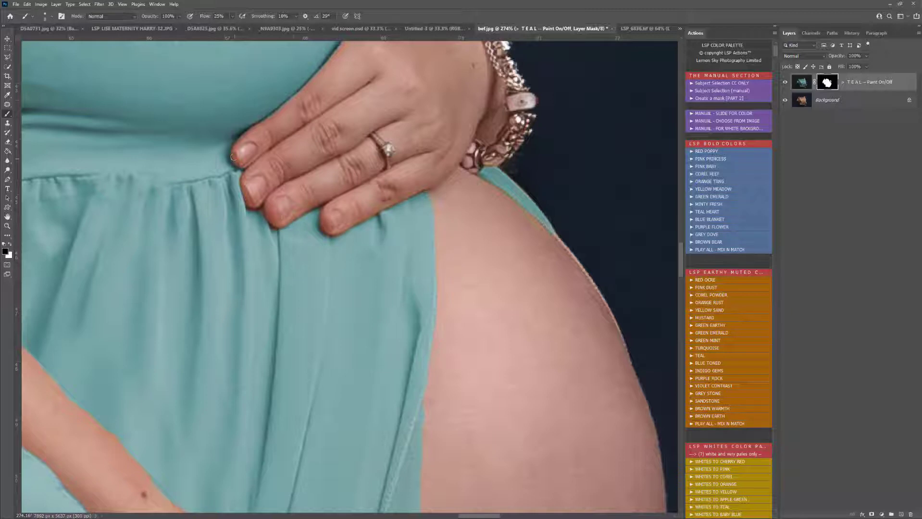
{"action": "scroll", "coordinate": [375, 172], "scroll_direction": "up", "scroll_amount": 3}
{"action": "scroll", "coordinate": [375, 172], "scroll_direction": "down", "scroll_amount": 3}
{"action": "scroll", "coordinate": [467, 254], "scroll_direction": "right", "scroll_amount": 2}
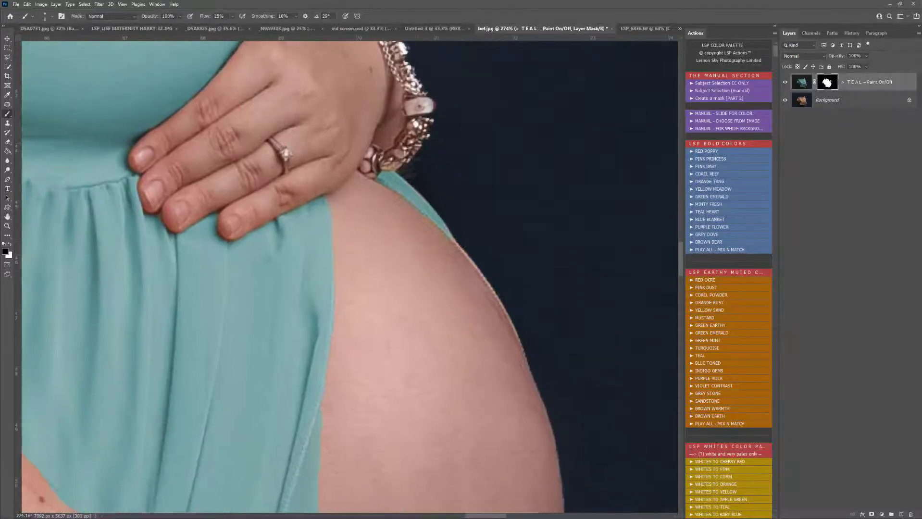
{"action": "key", "text": "x"}
{"action": "key", "text": "x"}
{"action": "key", "text": "ctrl+0"}
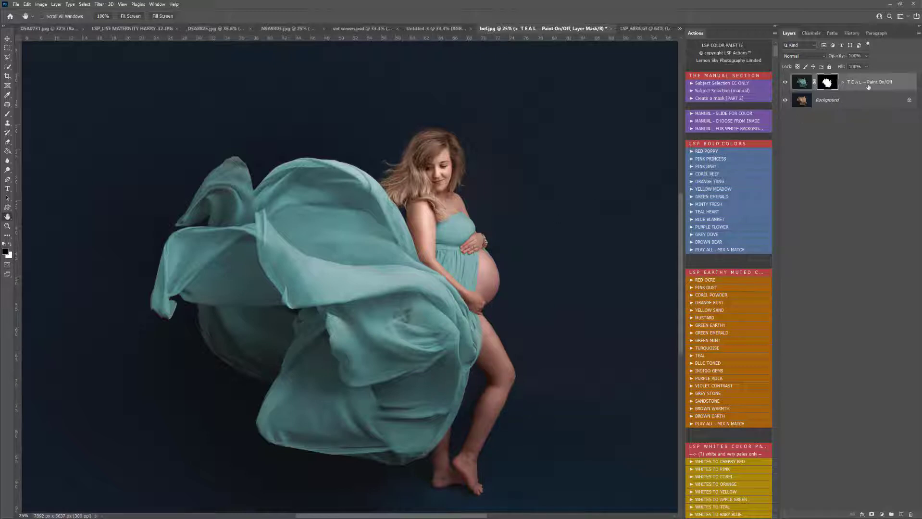
Step: Lower the TEAL layer's opacity to 67% and select its layer mask
{"action": "left_click", "coordinate": [802, 82]}
{"action": "left_click", "coordinate": [867, 67]}
{"action": "left_click_drag", "start_coordinate": [866, 67], "coordinate": [858, 67]}
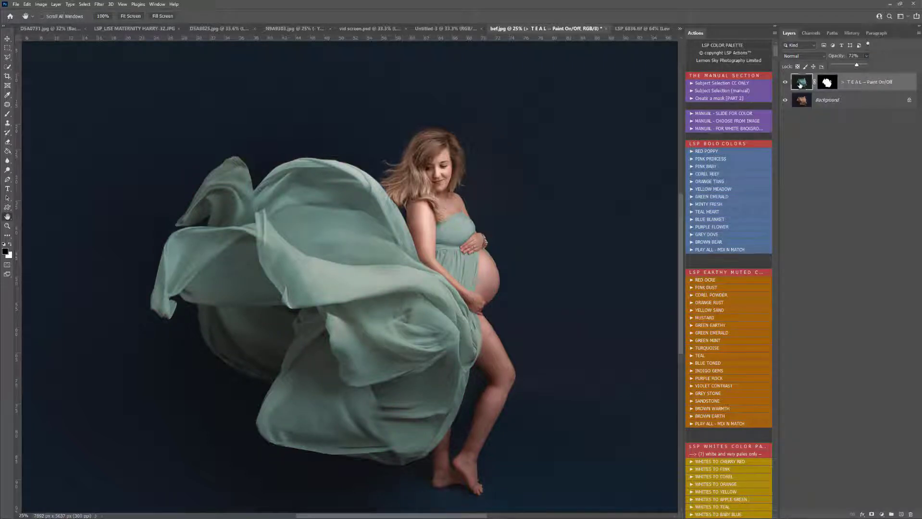
{"action": "left_click_drag", "start_coordinate": [857, 67], "coordinate": [853, 66]}
{"action": "left_click", "coordinate": [829, 84]}
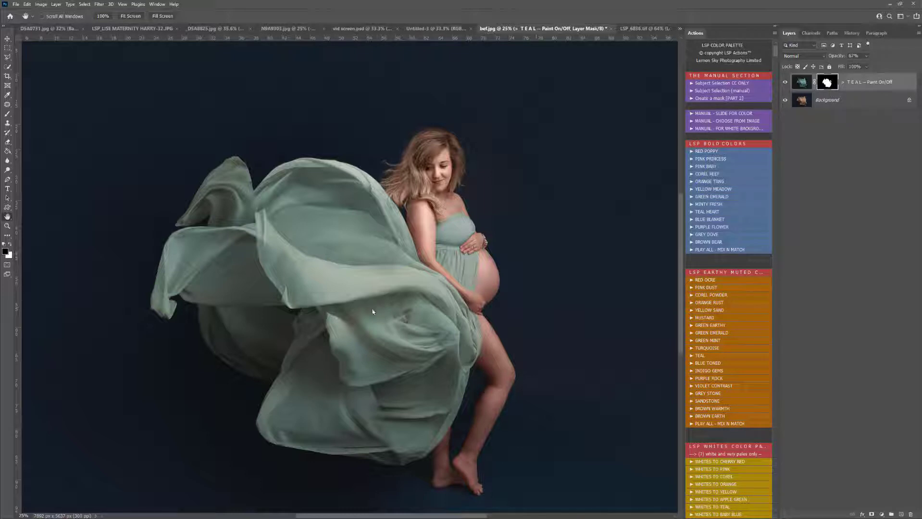
Step: Duplicate the TEAL layer as MASK, hide the copy and select the original TEAL layer's mask
{"action": "right_click", "coordinate": [868, 84]}
{"action": "left_click", "coordinate": [901, 118]}
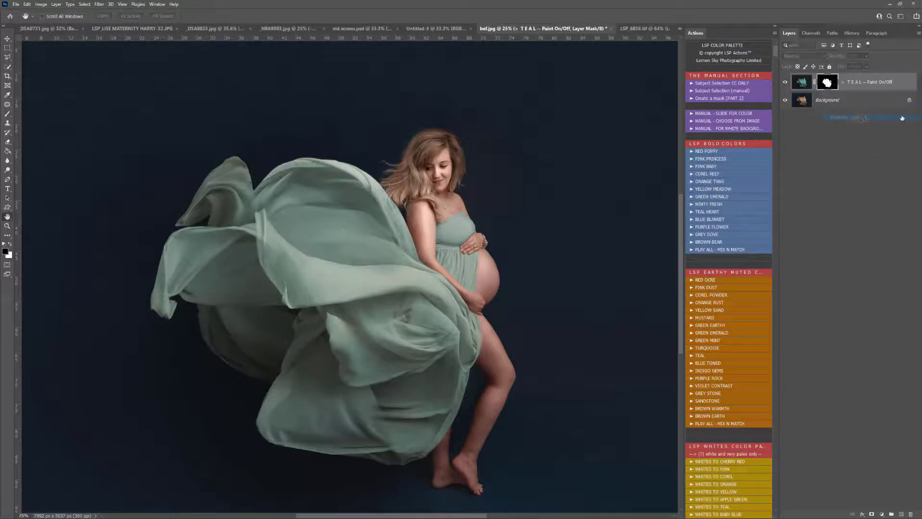
{"action": "key", "text": "Return"}
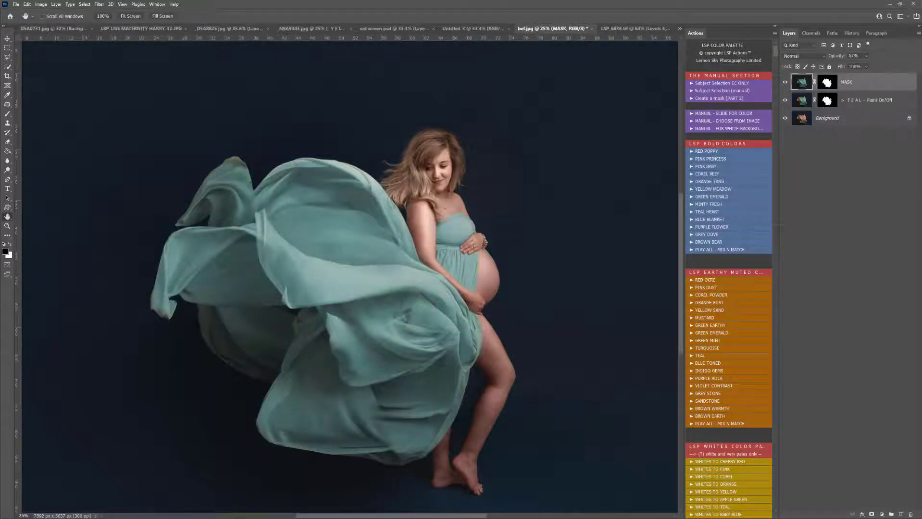
{"action": "left_click", "coordinate": [785, 82]}
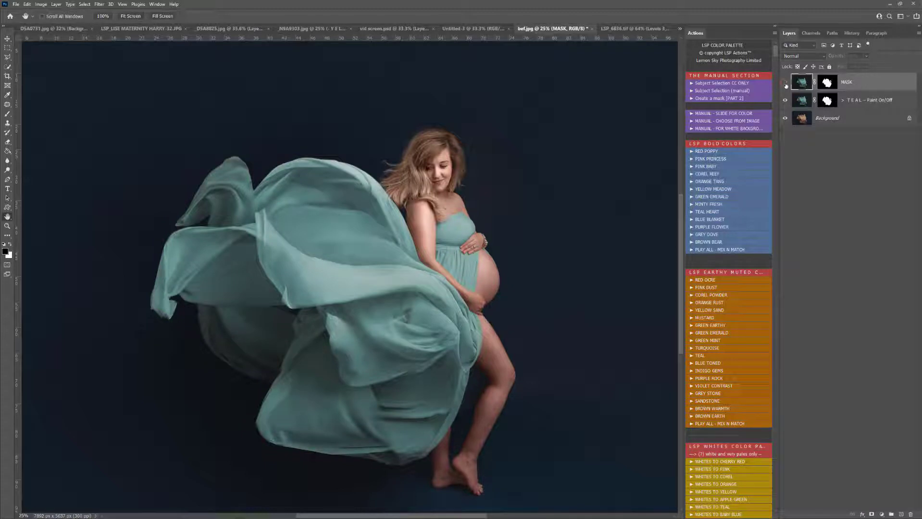
{"action": "left_click", "coordinate": [827, 100]}
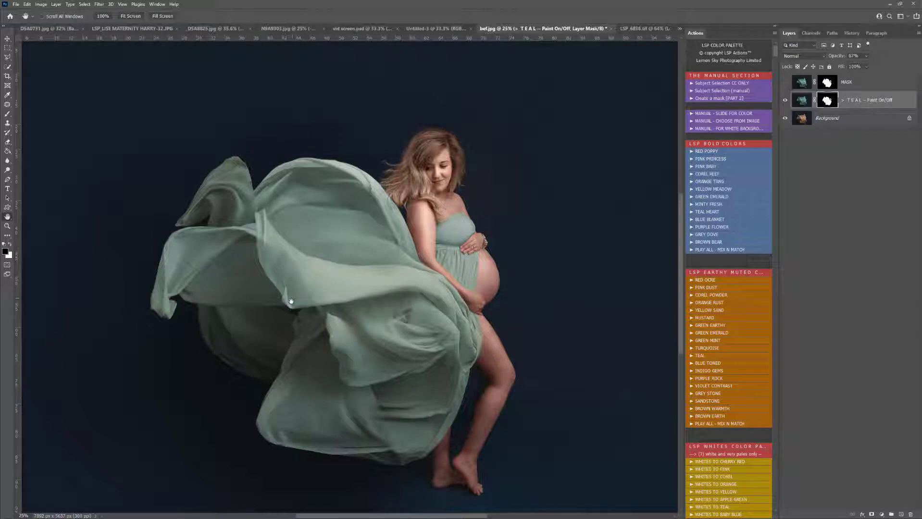
Step: Set up a Soft Round brush with 0% hardness, about 352 px in size, at 39% flow
{"action": "key", "text": "b"}
{"action": "right_click", "coordinate": [303, 292]}
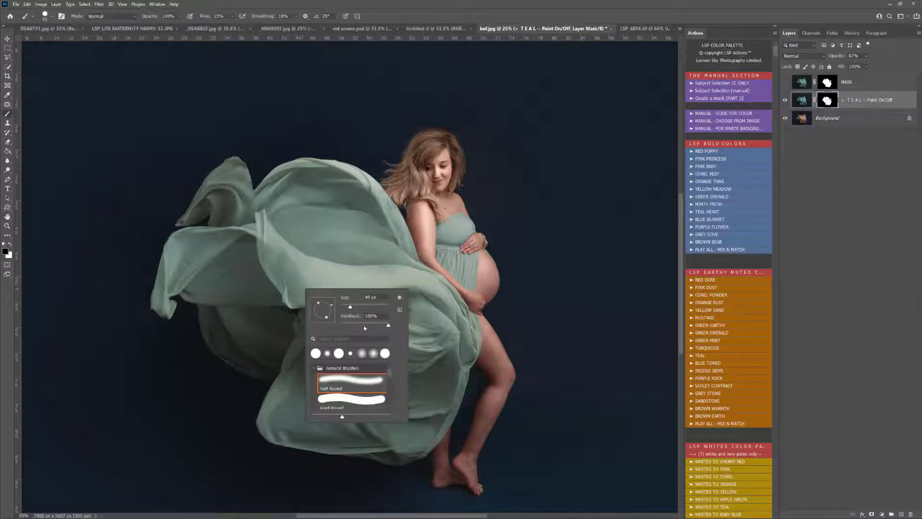
{"action": "left_click_drag", "start_coordinate": [364, 327], "coordinate": [341, 326]}
{"action": "left_click", "coordinate": [367, 308]}
{"action": "left_click", "coordinate": [232, 16]}
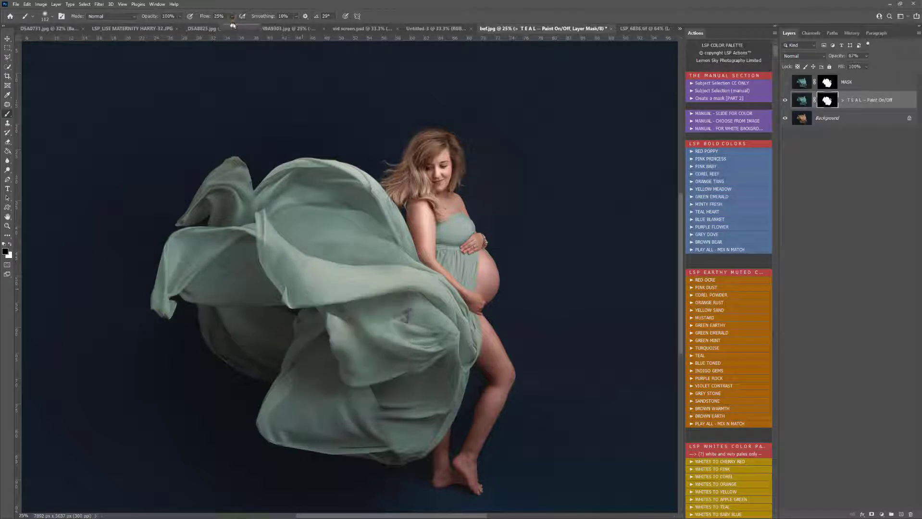
{"action": "left_click_drag", "start_coordinate": [233, 25], "coordinate": [239, 25]}
{"action": "right_click", "coordinate": [324, 213]}
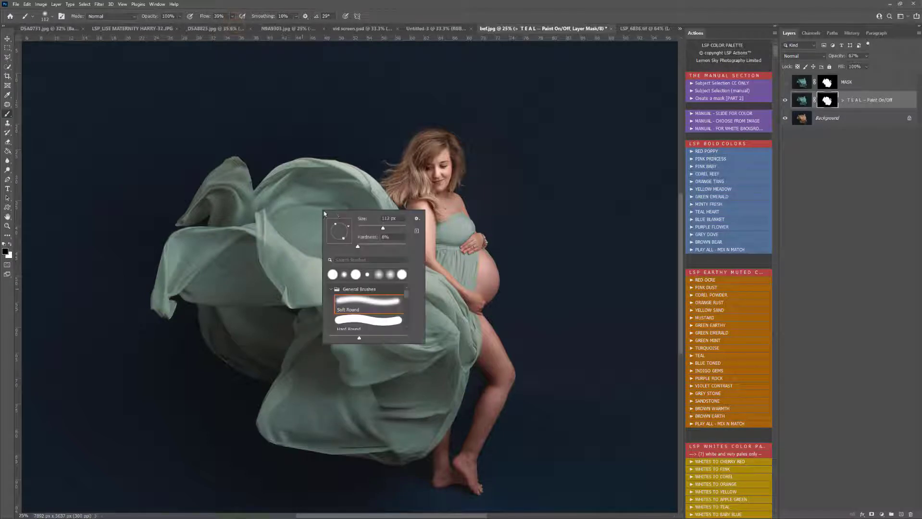
{"action": "left_click", "coordinate": [398, 228]}
{"action": "left_click", "coordinate": [330, 126]}
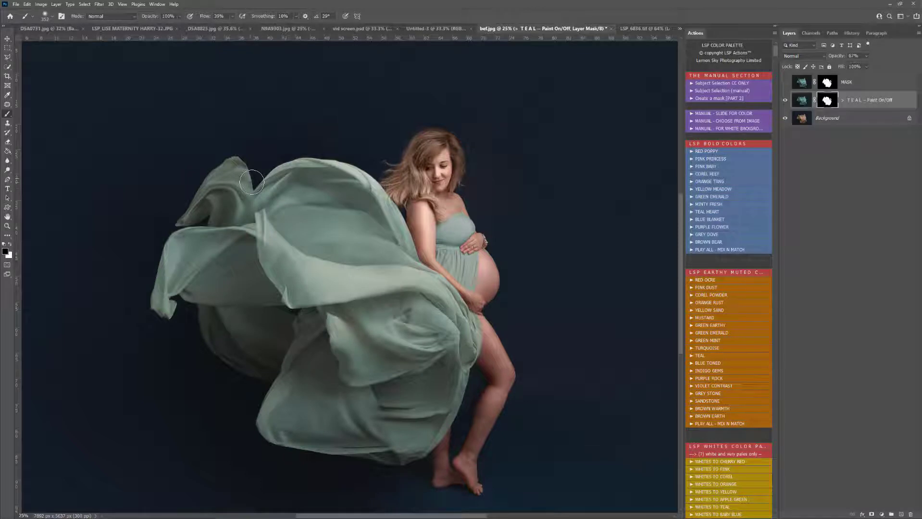
Step: Paint black on the TEAL mask along the outer edges of the flowing fabric and skirt to bring back the tan
{"action": "mouse_move", "coordinate": [251, 182]}
{"action": "left_mouse_down"}
{"action": "mouse_move", "coordinate": [240, 152]}
{"action": "mouse_move", "coordinate": [181, 207]}
{"action": "mouse_move", "coordinate": [223, 230]}
{"action": "mouse_move", "coordinate": [182, 290]}
{"action": "mouse_move", "coordinate": [203, 314]}
{"action": "mouse_move", "coordinate": [200, 328]}
{"action": "mouse_move", "coordinate": [260, 409]}
{"action": "mouse_move", "coordinate": [318, 332]}
{"action": "mouse_move", "coordinate": [392, 376]}
{"action": "mouse_move", "coordinate": [441, 431]}
{"action": "mouse_move", "coordinate": [313, 456]}
{"action": "mouse_move", "coordinate": [338, 190]}
{"action": "mouse_move", "coordinate": [276, 180]}
{"action": "mouse_move", "coordinate": [376, 175]}
{"action": "mouse_move", "coordinate": [477, 322]}
{"action": "left_mouse_up"}
{"action": "left_click_drag", "start_coordinate": [479, 367], "coordinate": [478, 269]}
{"action": "key", "text": "x"}
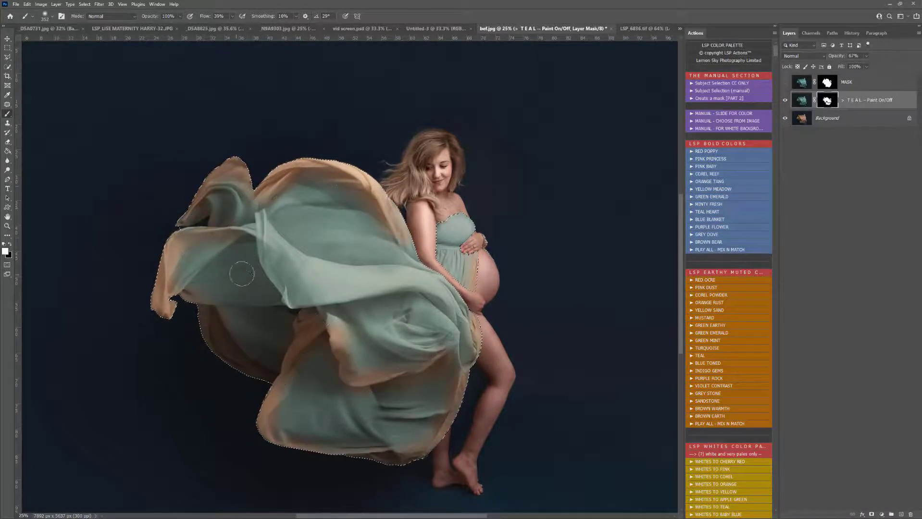
Step: Enlarge the brush to 500 px and paint the tan back along the fabric's central fold on the TEAL mask
{"action": "right_click", "coordinate": [244, 282]}
{"action": "key", "text": "x"}
{"action": "right_click", "coordinate": [396, 369]}
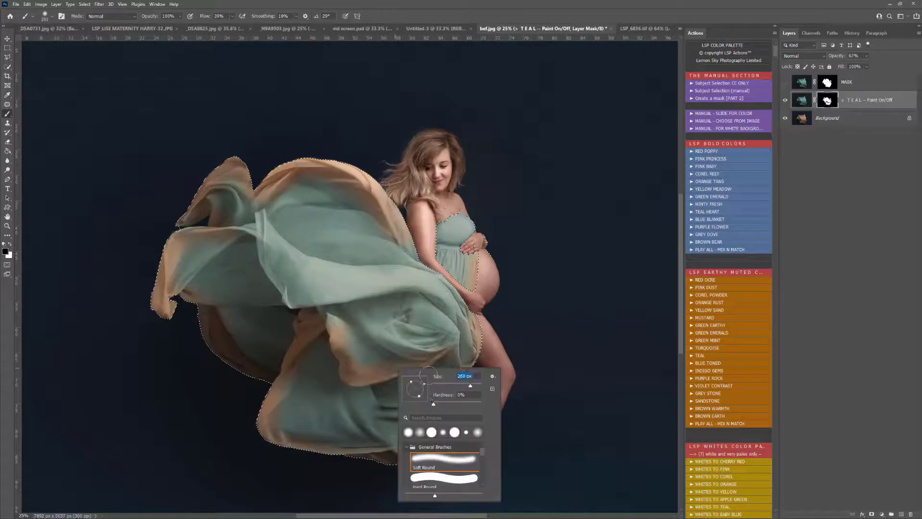
{"action": "type", "text": "500"}
{"action": "key", "text": "Return"}
{"action": "key", "text": "x"}
{"action": "key", "text": "x"}
{"action": "key", "text": "x"}
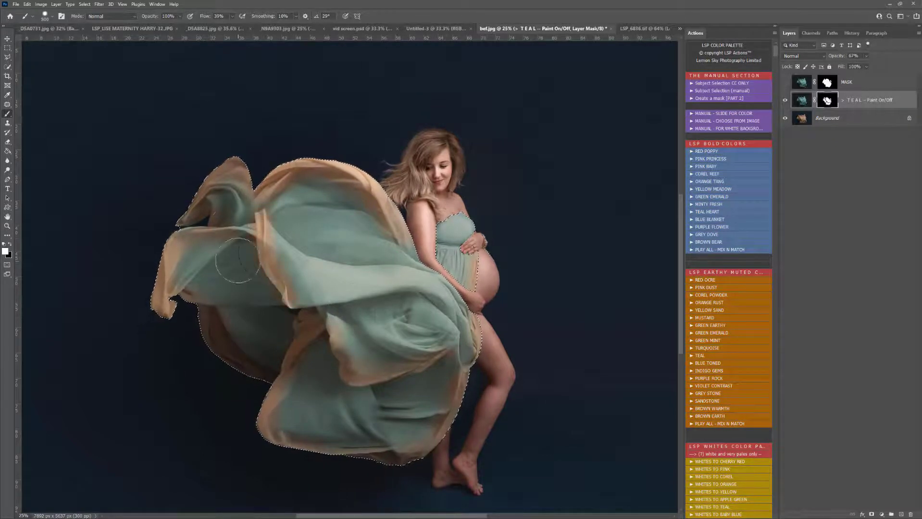
Step: Blend the tan-to-teal transitions on the mask with a slightly smaller brush, alternating black and white, and clear the selection
{"action": "key", "text": "bracketleft"}
{"action": "key", "text": "bracketleft"}
{"action": "key", "text": "bracketleft"}
{"action": "key", "text": "bracketleft"}
{"action": "key", "text": "bracketleft"}
{"action": "key", "text": "bracketleft"}
{"action": "key", "text": "x"}
{"action": "key", "text": "x"}
{"action": "right_click", "coordinate": [308, 282]}
Step: Run the Darken color tweak on the TEAL layer and dab white on its mask over the middle of the fabric with a reduced brush
{"action": "scroll", "coordinate": [727, 374], "scroll_direction": "down", "scroll_amount": 6}
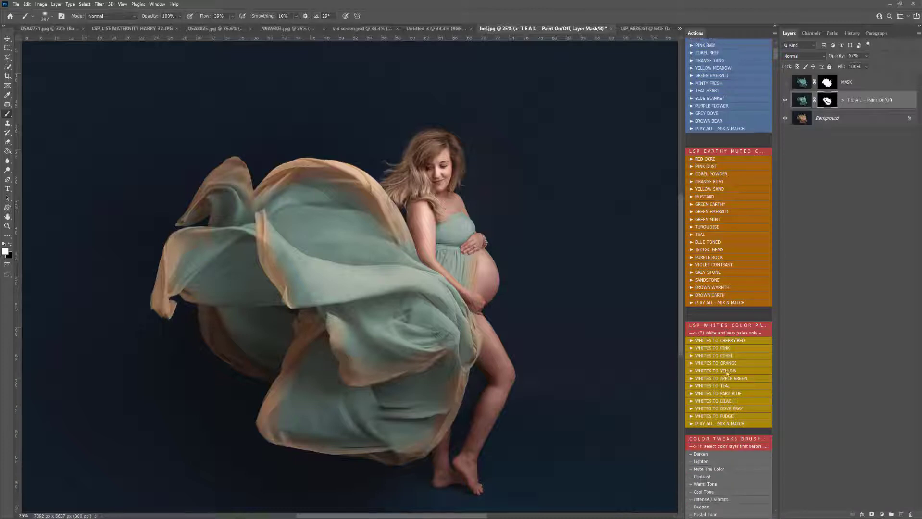
{"action": "scroll", "coordinate": [727, 374], "scroll_direction": "down", "scroll_amount": 4}
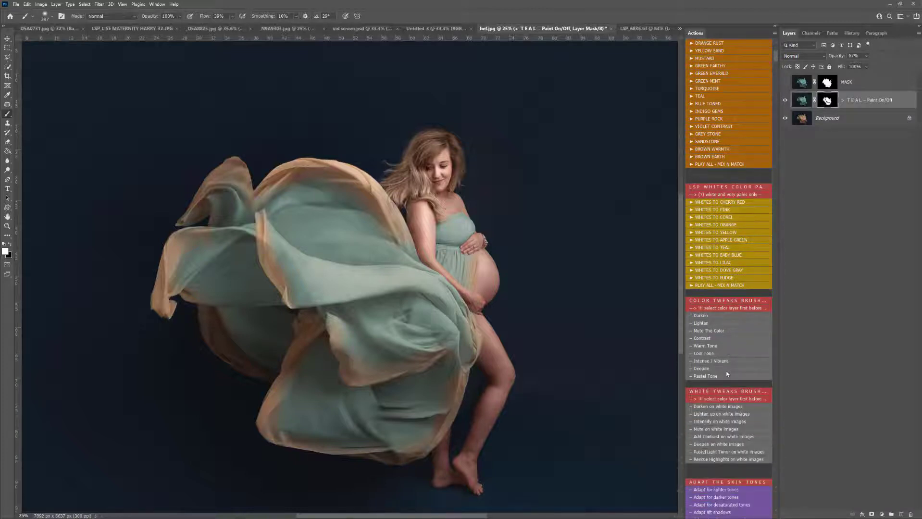
{"action": "left_click", "coordinate": [705, 316]}
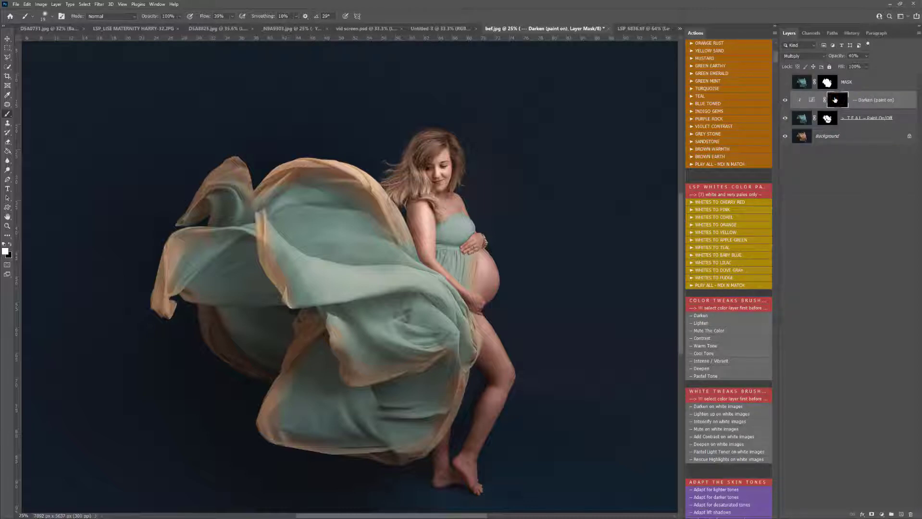
{"action": "right_click", "coordinate": [395, 246]}
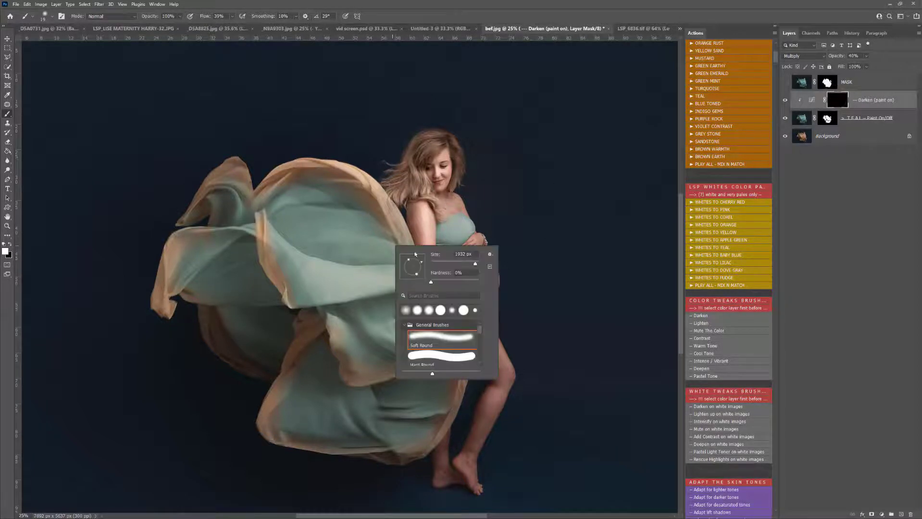
{"action": "left_click_drag", "start_coordinate": [473, 266], "coordinate": [470, 266]}
{"action": "left_click", "coordinate": [349, 243]}
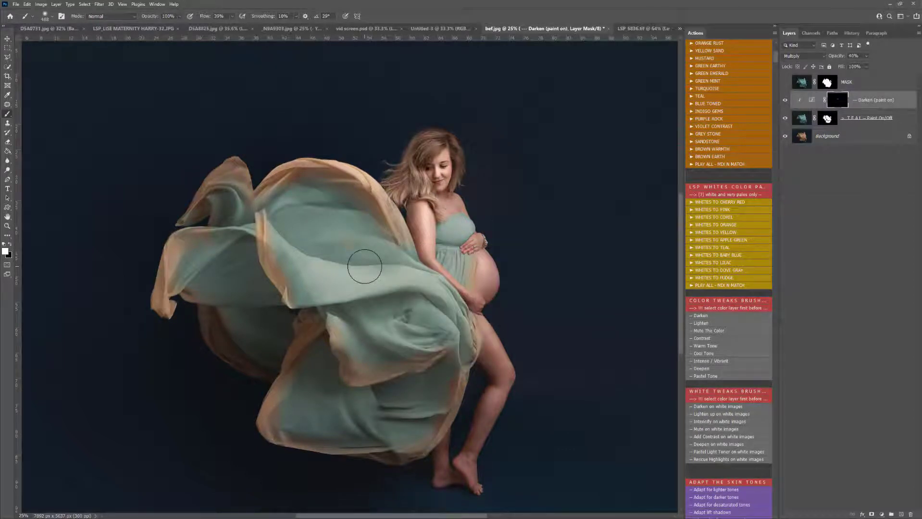
Step: Enlarge the soft brush considerably and paint white on the Darken layer's mask across the central and lower fabric
{"action": "key", "text": "]"}
{"action": "key", "text": "]"}
{"action": "key", "text": "]"}
{"action": "key", "text": "]"}
{"action": "key", "text": "]"}
{"action": "key", "text": "]"}
{"action": "key", "text": "]"}
{"action": "key", "text": "]"}
{"action": "key", "text": "]"}
{"action": "key", "text": "]"}
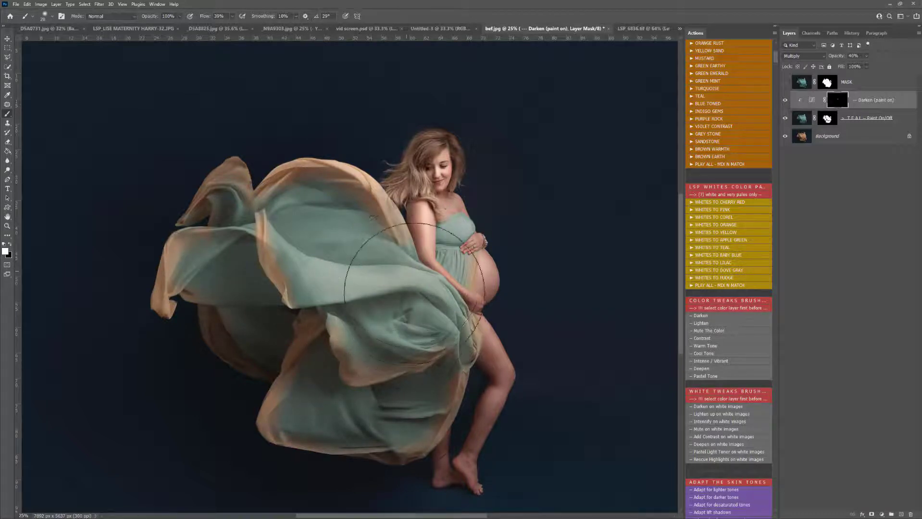
{"action": "left_click_drag", "start_coordinate": [398, 413], "coordinate": [426, 408]}
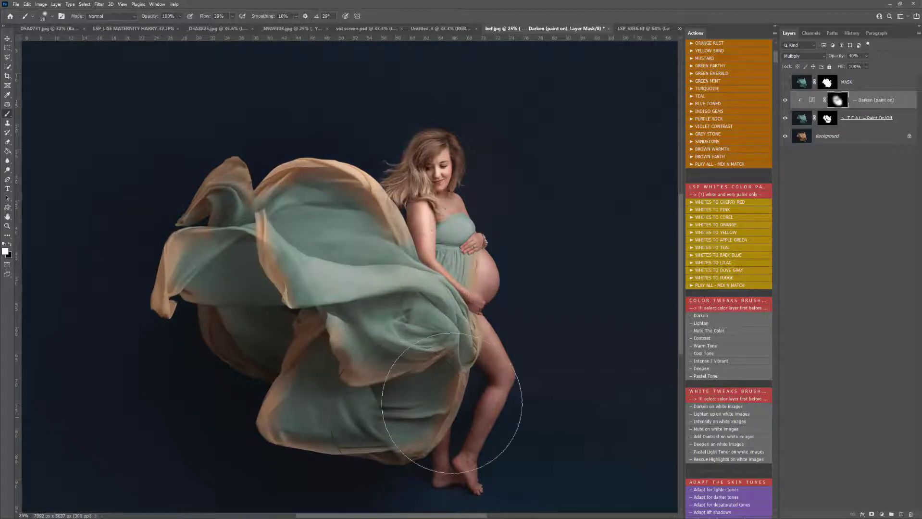
Step: Run the Intense / Vibrant color tweak and paint white on its mask across the flowing fabric
{"action": "left_click", "coordinate": [713, 362]}
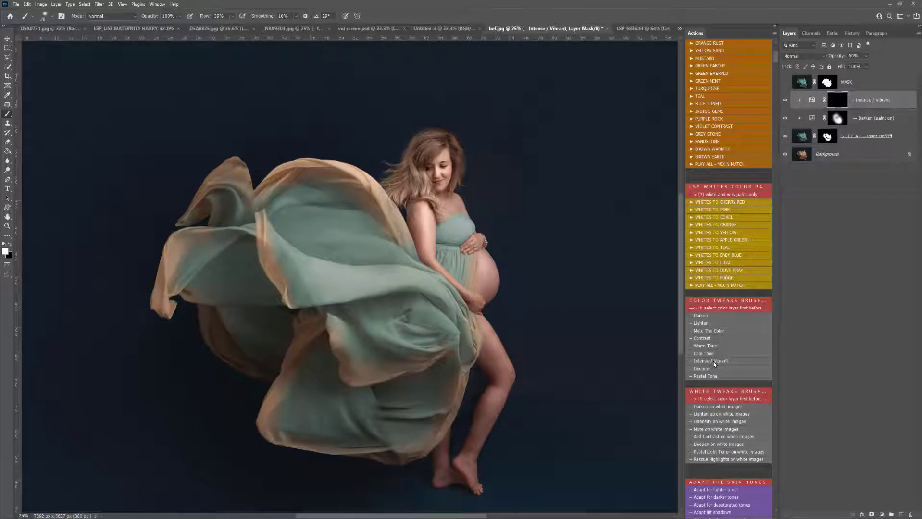
{"action": "mouse_move", "coordinate": [417, 280]}
{"action": "left_mouse_down"}
{"action": "mouse_move", "coordinate": [214, 370]}
{"action": "mouse_move", "coordinate": [381, 412]}
{"action": "mouse_move", "coordinate": [466, 350]}
{"action": "mouse_move", "coordinate": [436, 294]}
{"action": "mouse_move", "coordinate": [341, 388]}
{"action": "mouse_move", "coordinate": [327, 383]}
{"action": "mouse_move", "coordinate": [465, 332]}
{"action": "left_mouse_up"}
{"action": "scroll", "coordinate": [476, 323], "scroll_direction": "down", "scroll_amount": 3}
{"action": "scroll", "coordinate": [479, 325], "scroll_direction": "up", "scroll_amount": 1}
{"action": "scroll", "coordinate": [455, 322], "scroll_direction": "up", "scroll_amount": 5}
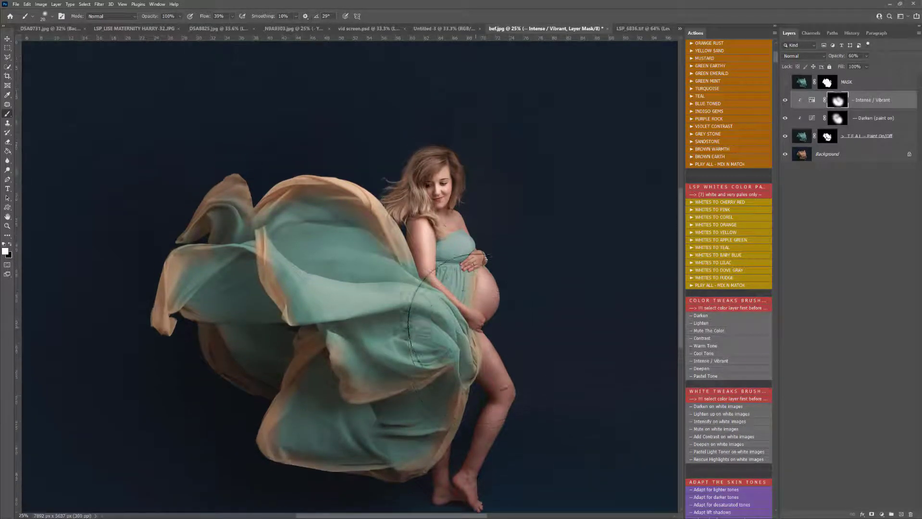
Step: Run the Contrast Whole Image finishing action on the photo
{"action": "scroll", "coordinate": [722, 369], "scroll_direction": "down", "scroll_amount": 2}
{"action": "scroll", "coordinate": [722, 369], "scroll_direction": "down", "scroll_amount": 9}
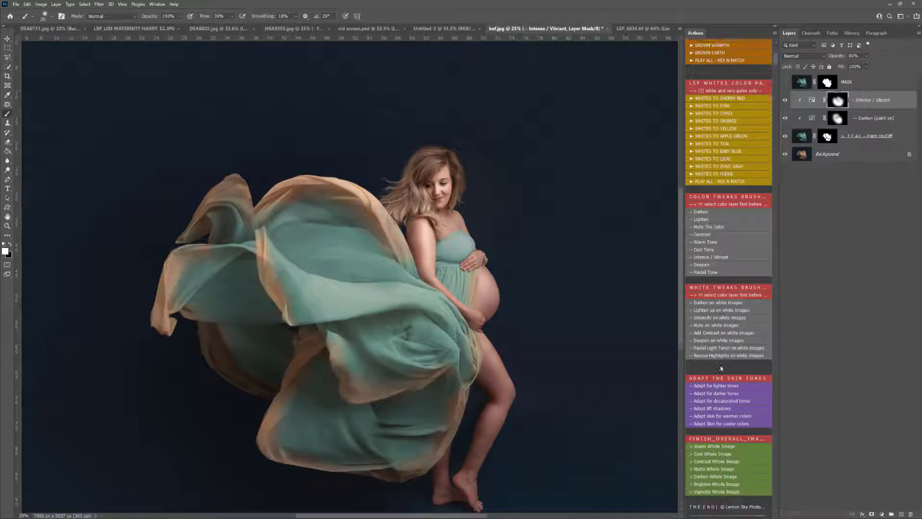
{"action": "scroll", "coordinate": [721, 369], "scroll_direction": "down", "scroll_amount": 3}
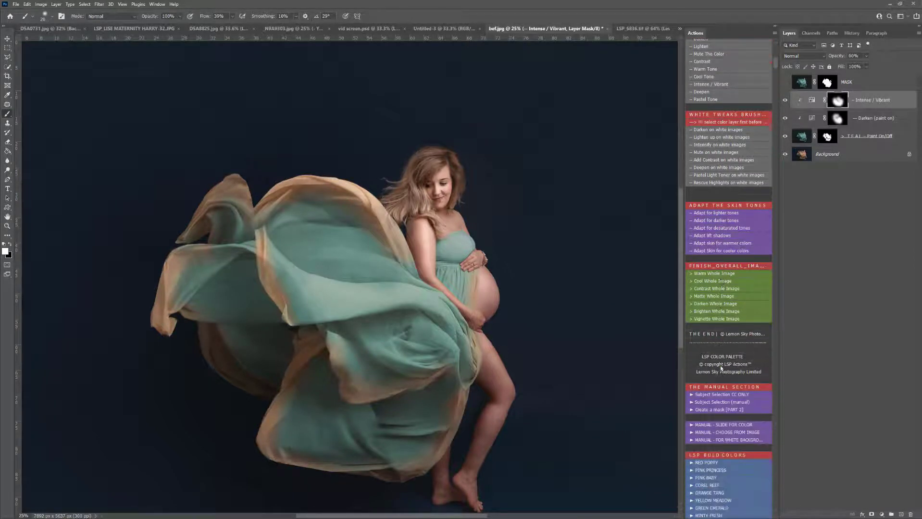
{"action": "scroll", "coordinate": [721, 369], "scroll_direction": "up", "scroll_amount": 5}
{"action": "scroll", "coordinate": [715, 368], "scroll_direction": "up", "scroll_amount": 4}
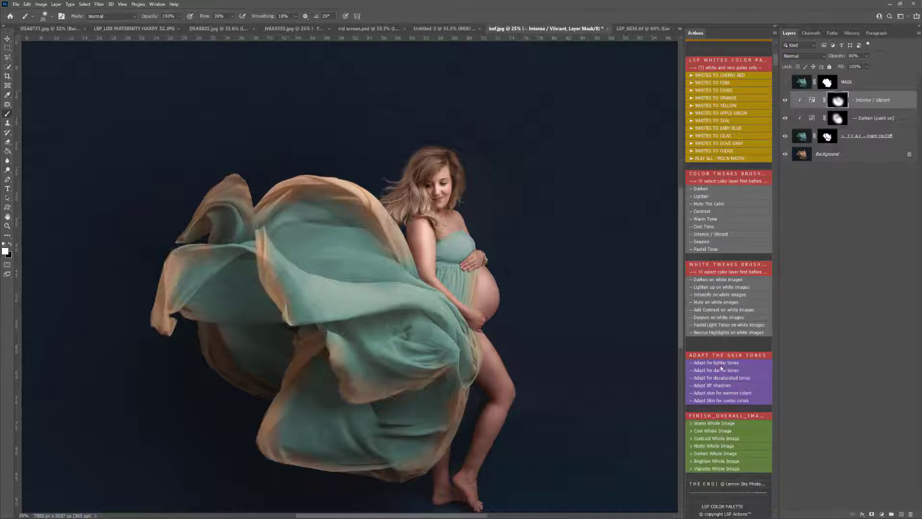
{"action": "left_click", "coordinate": [703, 439]}
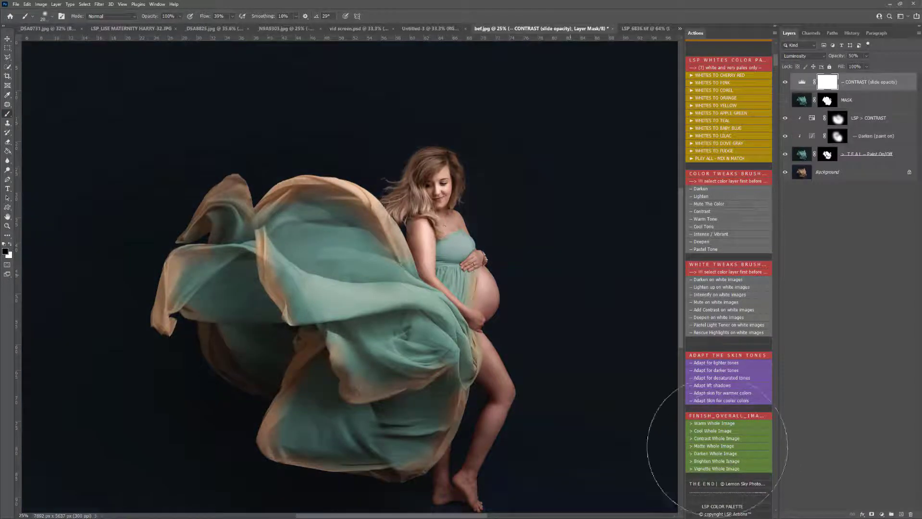
Step: Paint black on the CONTRAST layer's mask over the woman and the backdrop beside her with a much larger brush
{"action": "key", "text": "x"}
{"action": "key", "text": "x"}
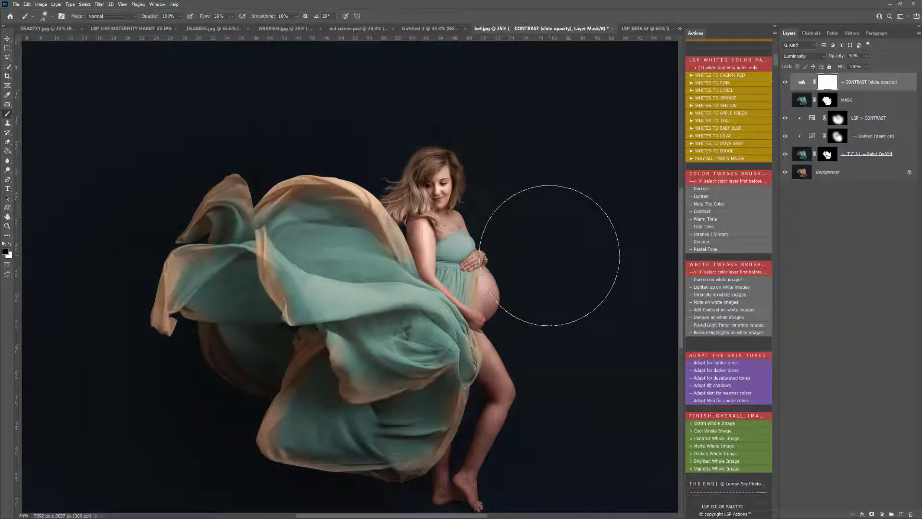
{"action": "key", "text": "bracketright"}
{"action": "key", "text": "bracketright"}
{"action": "key", "text": "bracketright"}
{"action": "key", "text": "bracketright"}
{"action": "key", "text": "bracketright"}
{"action": "key", "text": "bracketright"}
{"action": "key", "text": "bracketright"}
{"action": "key", "text": "bracketright"}
{"action": "key", "text": "bracketright"}
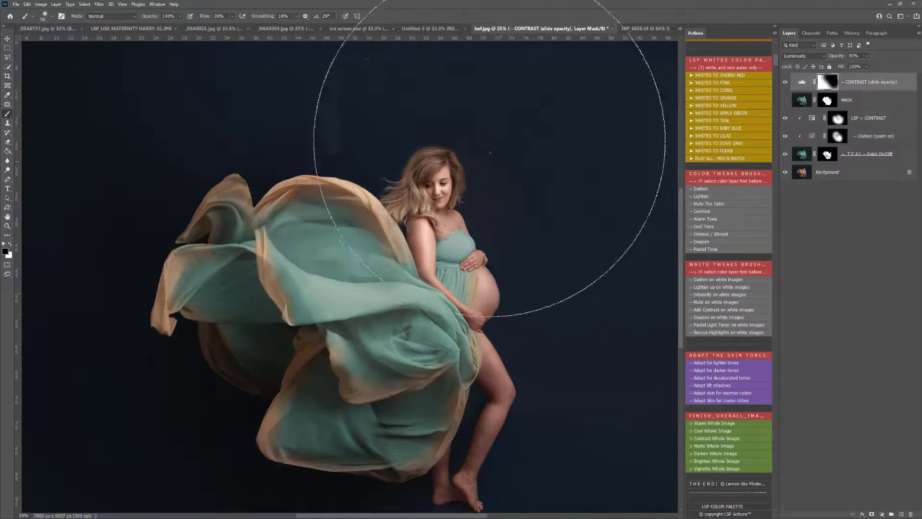
Step: Select the hidden MASK layer and look over the list of LSP color actions
{"action": "left_click", "coordinate": [792, 102]}
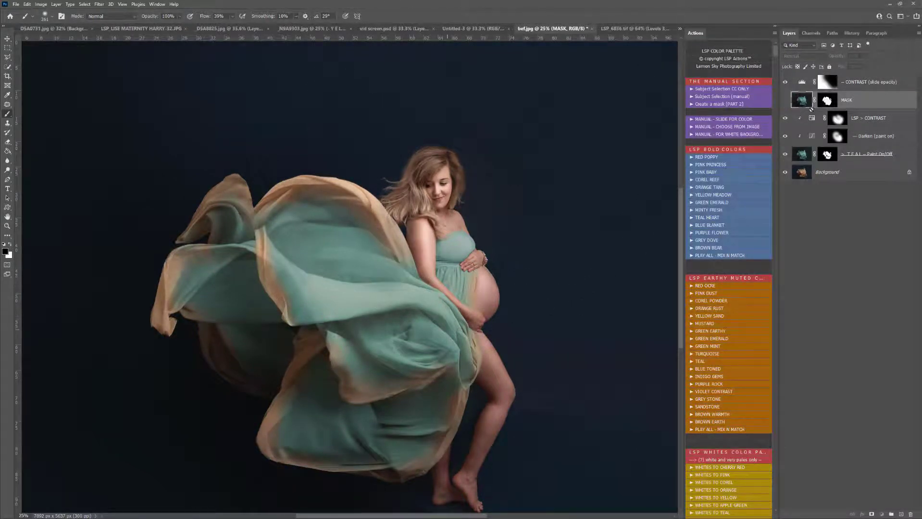
{"action": "scroll", "coordinate": [514, 268], "scroll_direction": "down", "scroll_amount": 2}
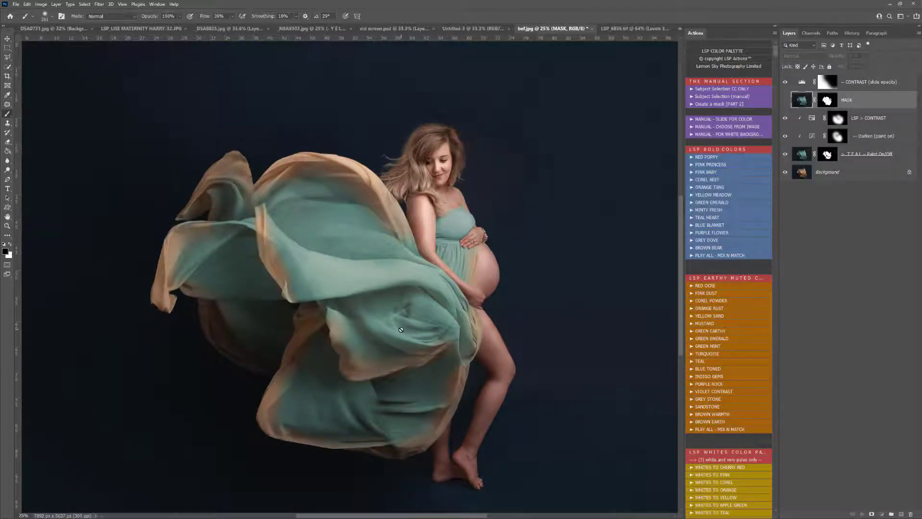
{"action": "scroll", "coordinate": [751, 220], "scroll_direction": "down", "scroll_amount": 1}
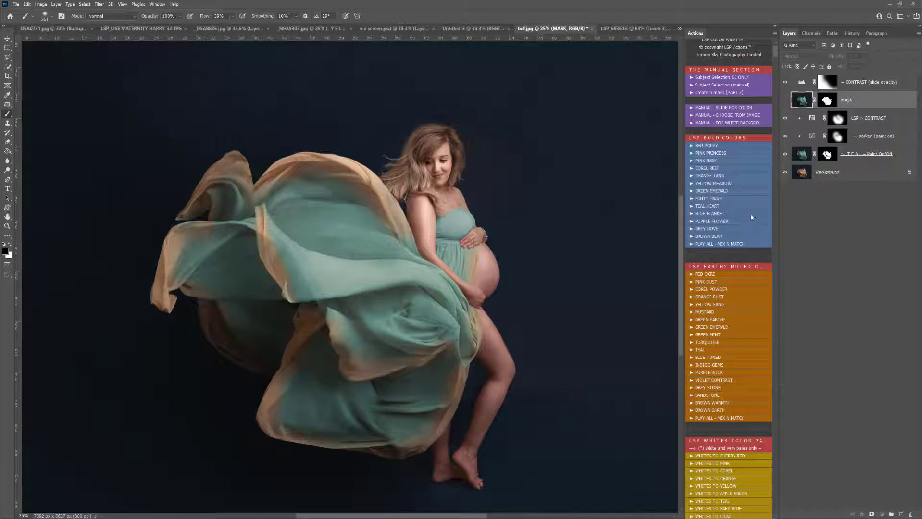
Step: Run the COREL REEF bold color action and copy the hidden MASK layer's dress mask onto the new COREL layer
{"action": "left_click", "coordinate": [708, 169]}
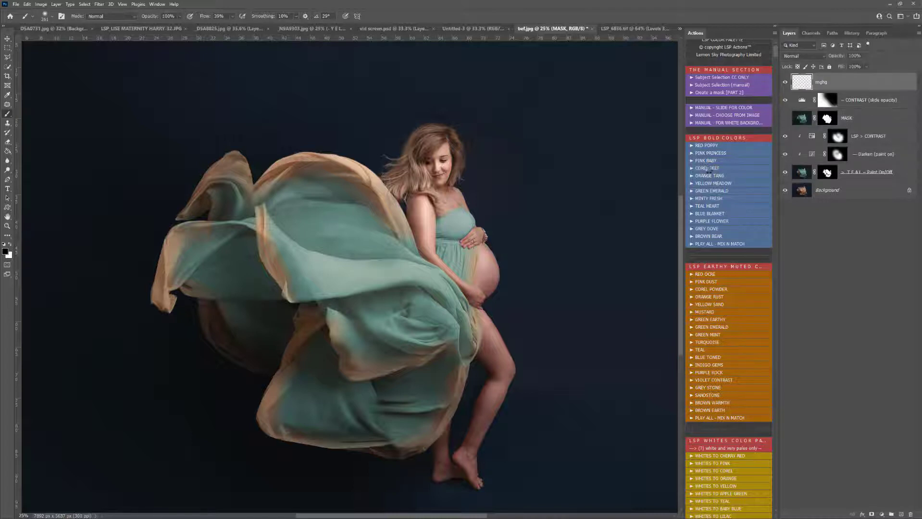
{"action": "left_click", "coordinate": [827, 120], "text": "ctrl"}
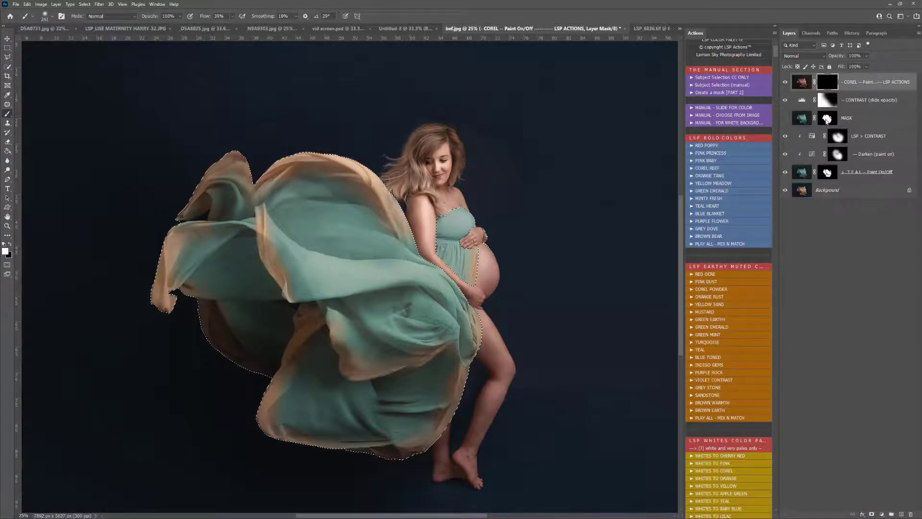
{"action": "left_click", "coordinate": [828, 120]}
{"action": "left_click_drag", "start_coordinate": [829, 120], "coordinate": [829, 88]}
{"action": "key", "text": "ctrl+d"}
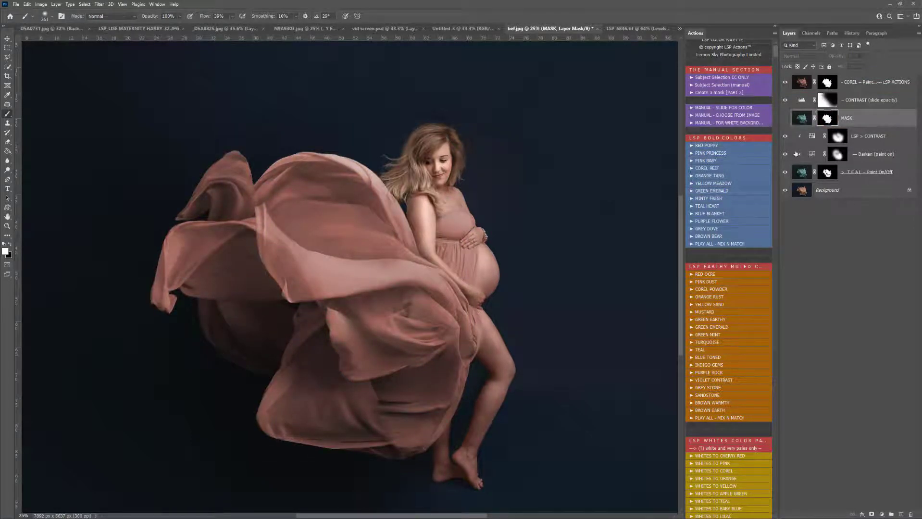
Step: Hide the teal and contrast layers and replace the COREL layer's mask with a copy of the T E A L layer's painted mask
{"action": "left_click_drag", "start_coordinate": [786, 172], "coordinate": [785, 84]}
{"action": "left_click", "coordinate": [785, 83]}
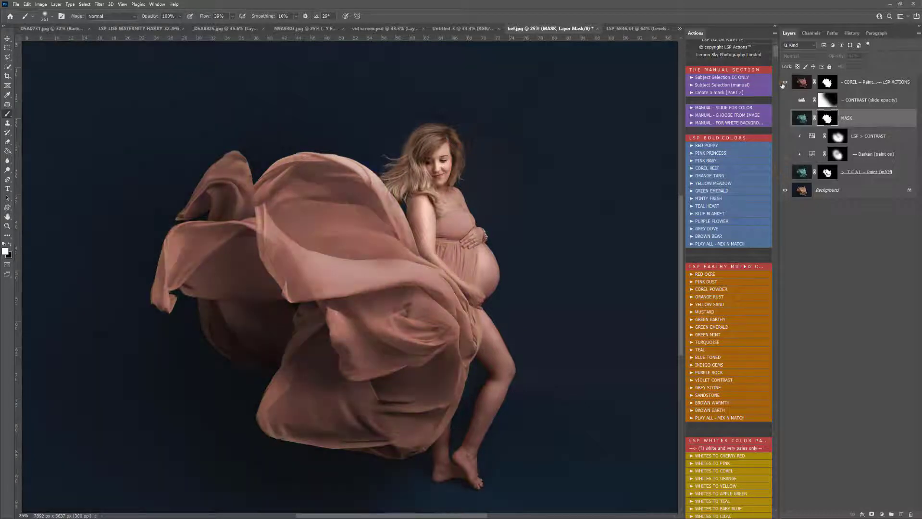
{"action": "left_click", "coordinate": [784, 82]}
{"action": "left_click", "coordinate": [785, 83]}
{"action": "left_click", "coordinate": [827, 173]}
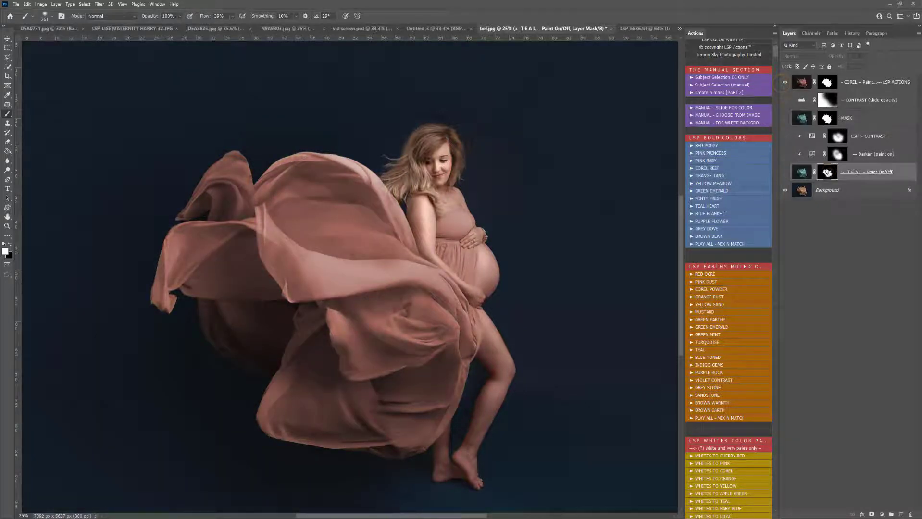
{"action": "left_click_drag", "start_coordinate": [827, 176], "coordinate": [830, 84]}
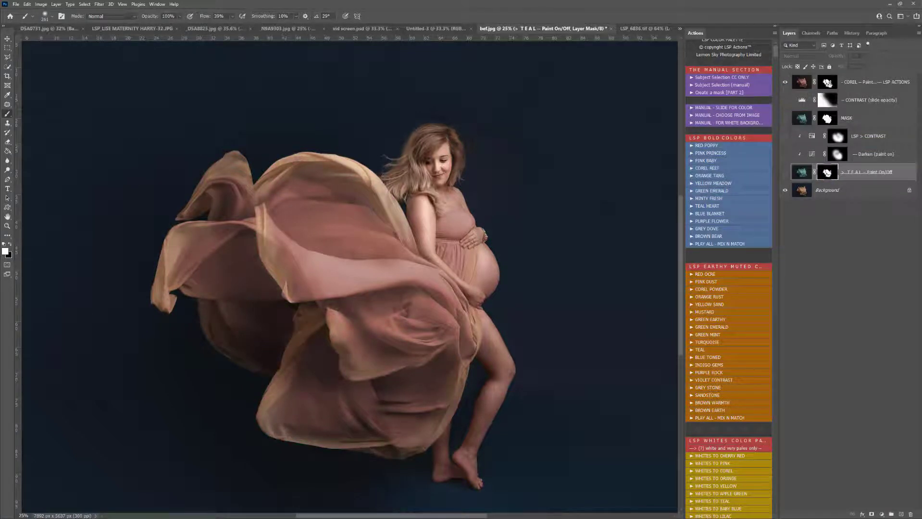
Step: Hide the COREL layer and run the MANUAL - SLIDE FOR COLOR action with a colorize hue of 259
{"action": "left_click", "coordinate": [785, 84]}
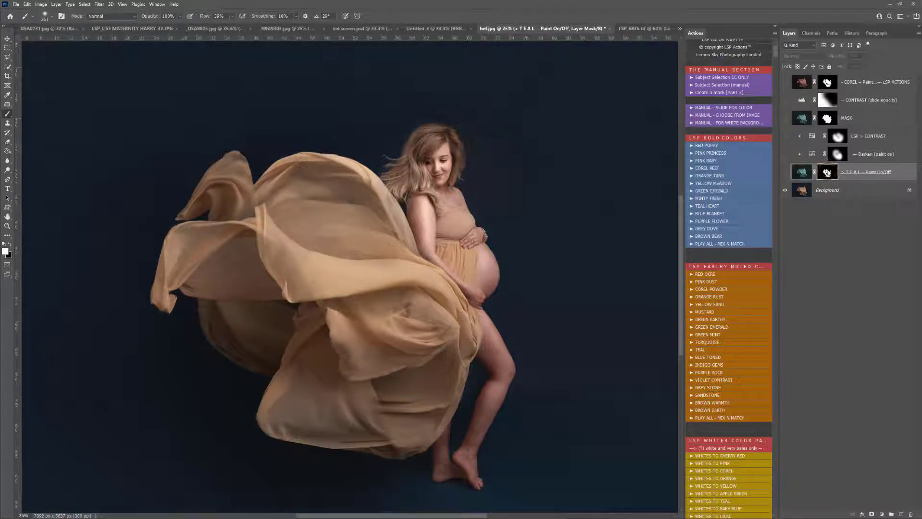
{"action": "left_click", "coordinate": [722, 109]}
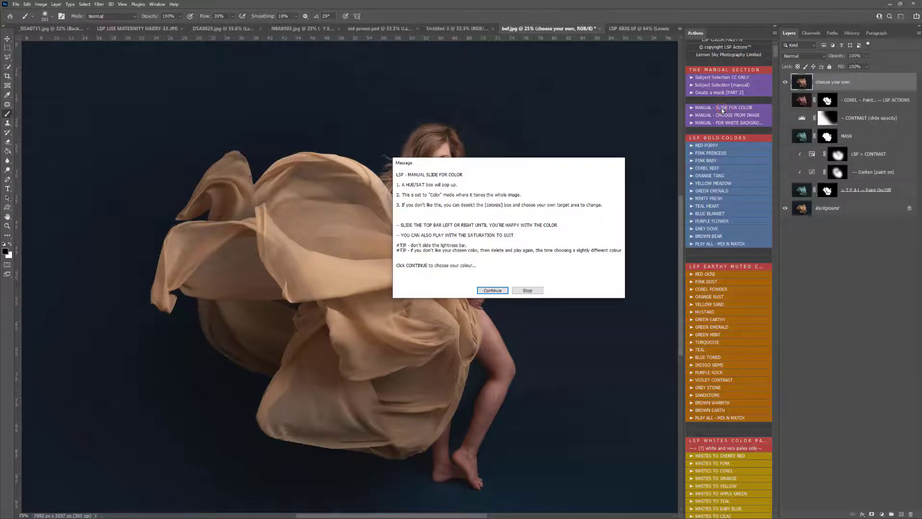
{"action": "left_click_drag", "start_coordinate": [492, 170], "coordinate": [539, 119]}
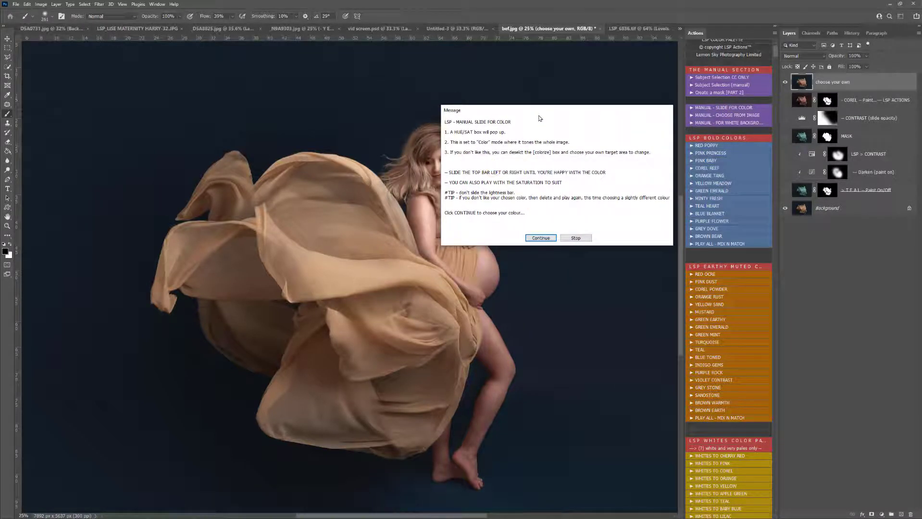
{"action": "left_click", "coordinate": [541, 238]}
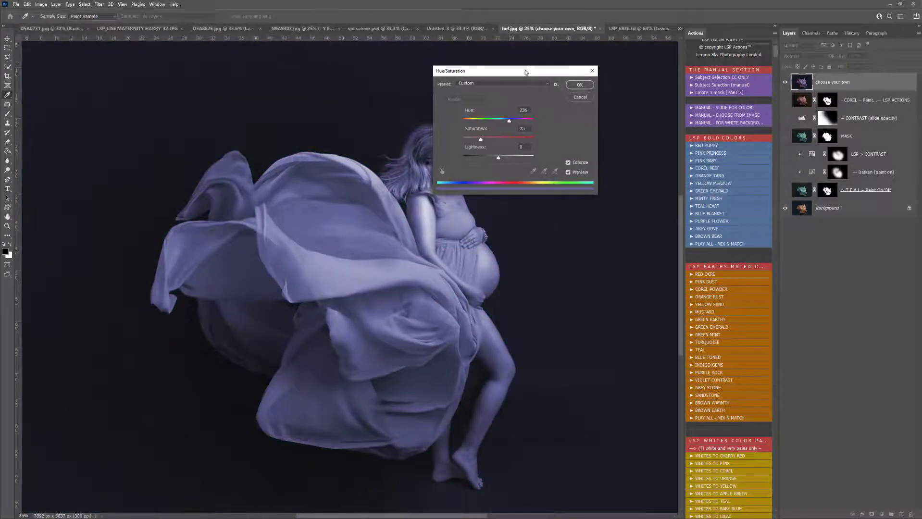
{"action": "left_click_drag", "start_coordinate": [525, 71], "coordinate": [559, 64]}
{"action": "left_click_drag", "start_coordinate": [541, 114], "coordinate": [512, 132]}
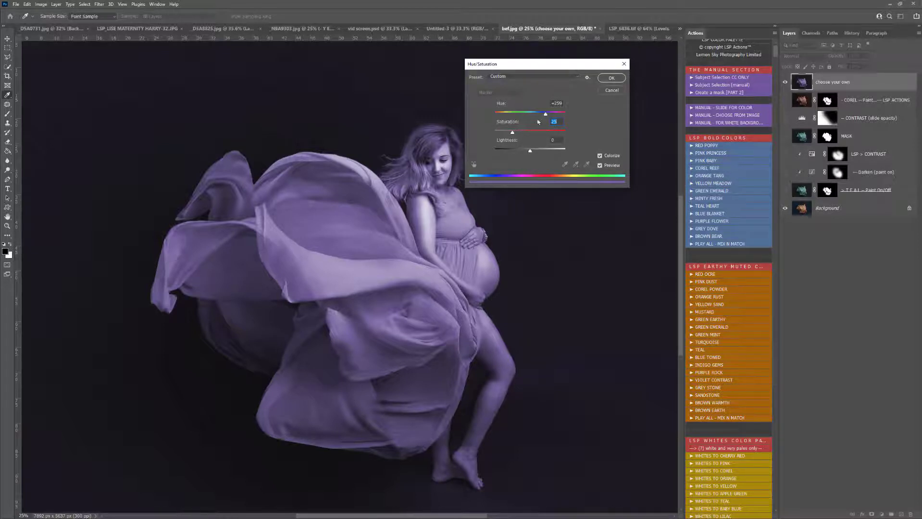
{"action": "left_click", "coordinate": [611, 77]}
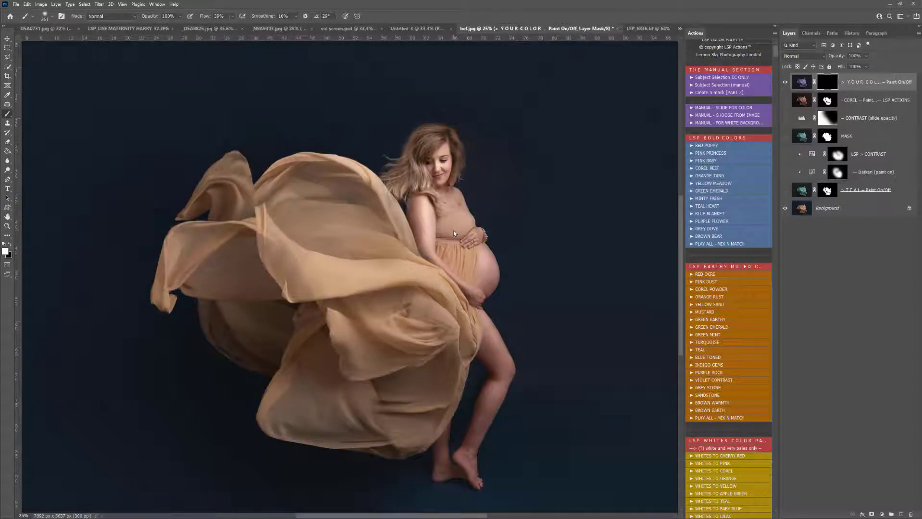
Step: Try the MASK layer's dress mask on the YOUR COLOR layer, and replace it with the T E A L layer's painted mask
{"action": "left_click", "coordinate": [828, 191], "text": "ctrl"}
{"action": "left_click_drag", "start_coordinate": [828, 135], "coordinate": [828, 85]}
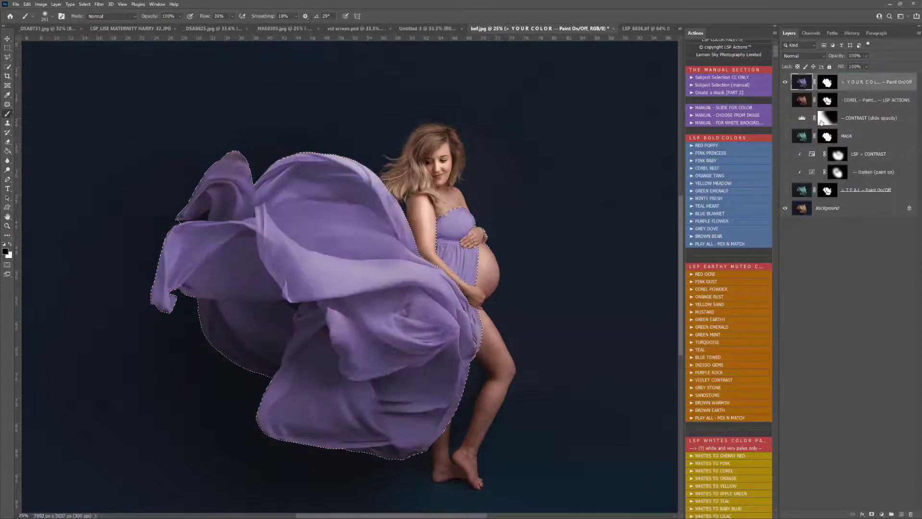
{"action": "key", "text": "ctrl+d"}
{"action": "left_click", "coordinate": [785, 82]}
{"action": "left_click", "coordinate": [785, 82]}
{"action": "left_click_drag", "start_coordinate": [827, 190], "coordinate": [829, 86]}
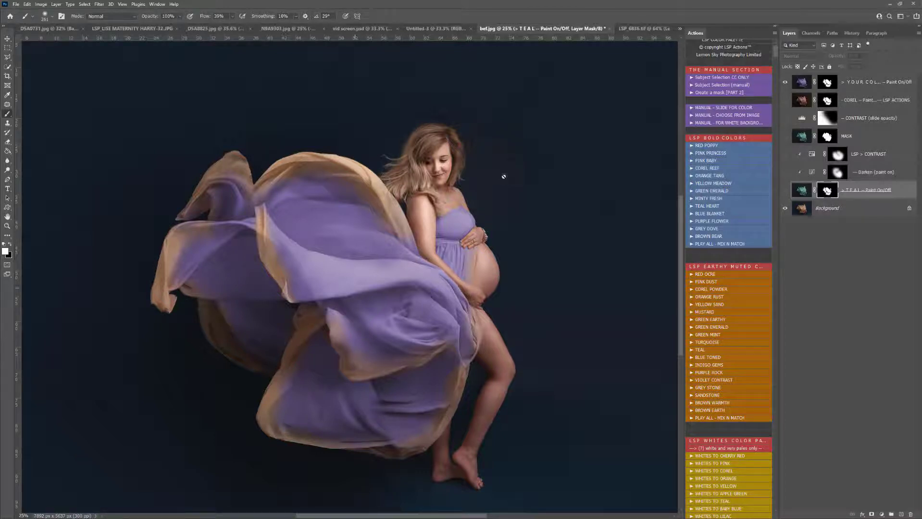
Step: Run the MINTY FRESH action, duplicate its layer beneath the YOUR COLOR layer and give the copy the MASK layer's dress mask
{"action": "left_click", "coordinate": [715, 199]}
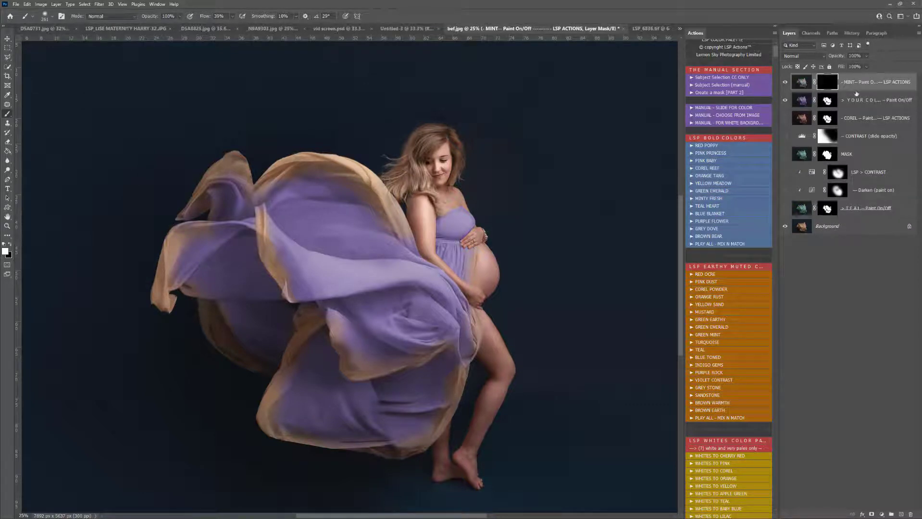
{"action": "mouse_move", "coordinate": [857, 87]}
{"action": "left_mouse_down"}
{"action": "mouse_move", "coordinate": [859, 176]}
{"action": "mouse_move", "coordinate": [853, 114]}
{"action": "left_mouse_up"}
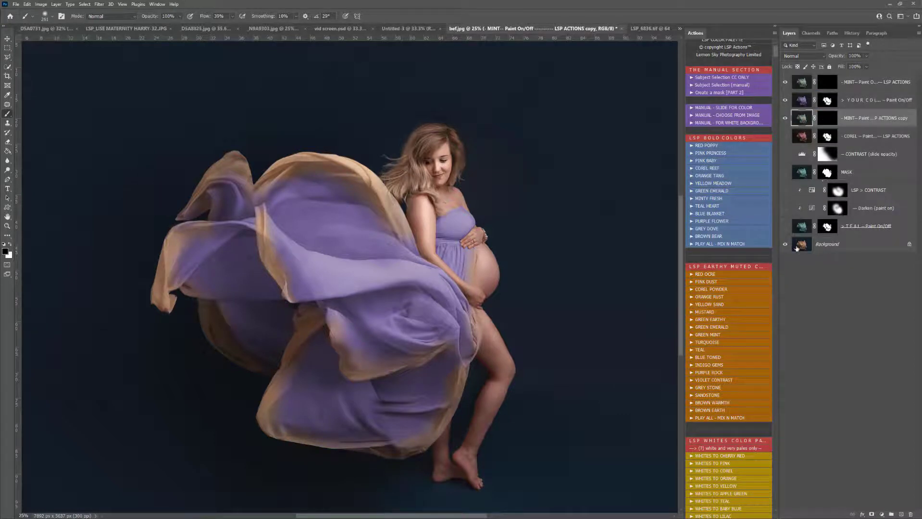
{"action": "left_click", "coordinate": [827, 172], "text": "ctrl"}
{"action": "left_click_drag", "start_coordinate": [827, 172], "coordinate": [828, 119]}
{"action": "key", "text": "ctrl+d"}
{"action": "left_click", "coordinate": [785, 103]}
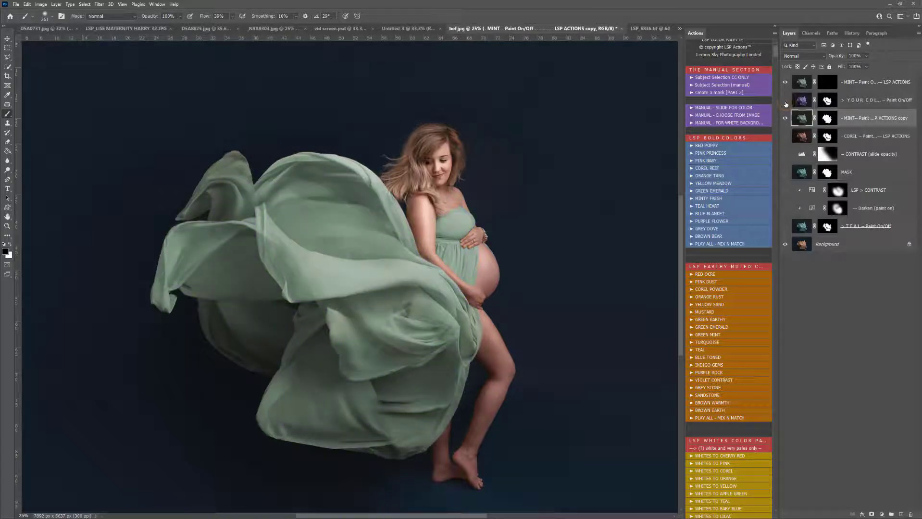
{"action": "left_click", "coordinate": [785, 100]}
Step: Paint white on the YOUR COLOR layer's mask across the dress folds with a soft 442 px brush to extend the purple
{"action": "left_click", "coordinate": [828, 100]}
{"action": "key", "text": "x"}
{"action": "right_click", "coordinate": [305, 249]}
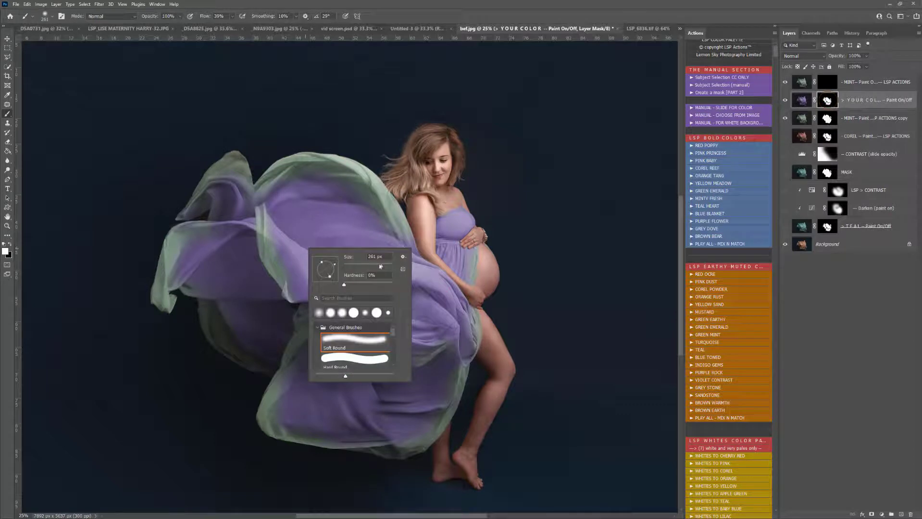
{"action": "left_click_drag", "start_coordinate": [381, 266], "coordinate": [387, 266]}
{"action": "left_click", "coordinate": [366, 207]}
{"action": "left_click_drag", "start_coordinate": [338, 185], "coordinate": [411, 238]}
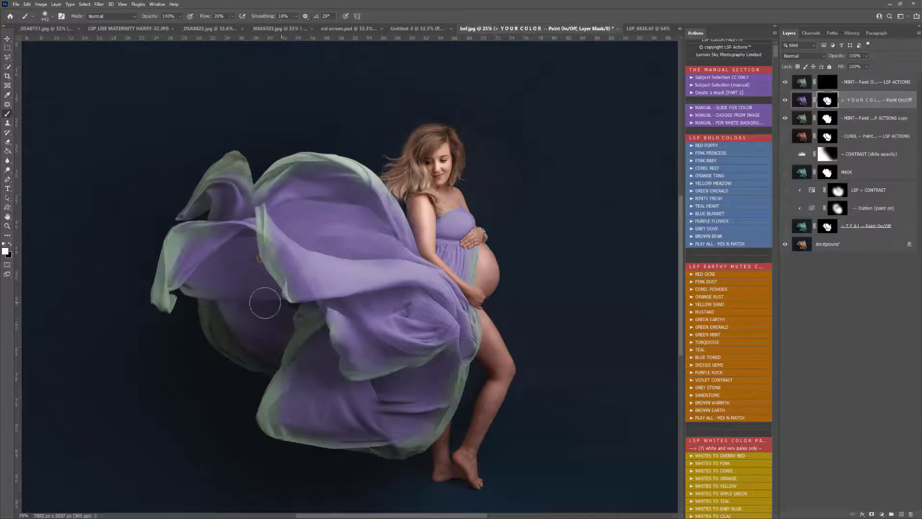
{"action": "mouse_move", "coordinate": [195, 258]}
{"action": "left_mouse_down"}
{"action": "mouse_move", "coordinate": [176, 260]}
{"action": "mouse_move", "coordinate": [210, 247]}
{"action": "left_mouse_up"}
{"action": "mouse_move", "coordinate": [237, 179]}
{"action": "left_mouse_down"}
{"action": "mouse_move", "coordinate": [230, 205]}
{"action": "mouse_move", "coordinate": [275, 219]}
{"action": "mouse_move", "coordinate": [224, 226]}
{"action": "left_mouse_up"}
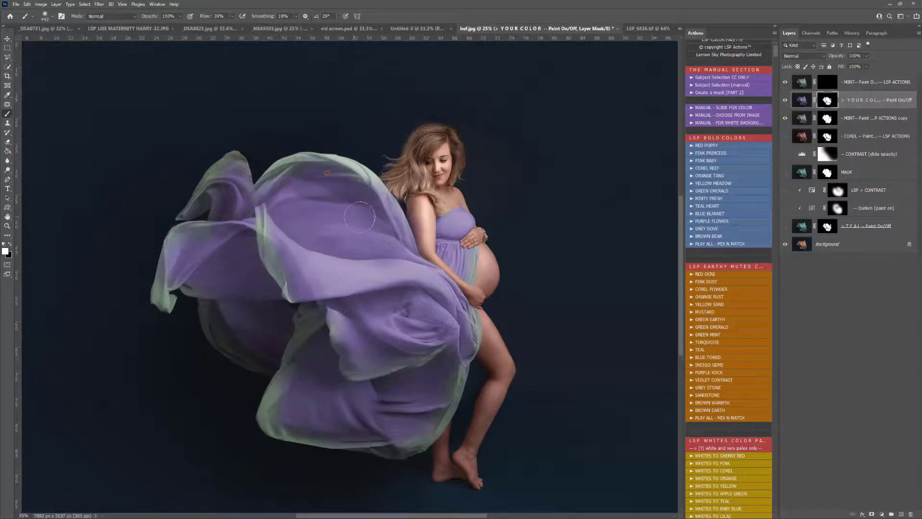
{"action": "mouse_move", "coordinate": [318, 404]}
{"action": "left_mouse_down"}
{"action": "mouse_move", "coordinate": [284, 415]}
{"action": "mouse_move", "coordinate": [313, 299]}
{"action": "mouse_move", "coordinate": [447, 364]}
{"action": "mouse_move", "coordinate": [433, 381]}
{"action": "mouse_move", "coordinate": [464, 342]}
{"action": "left_mouse_up"}
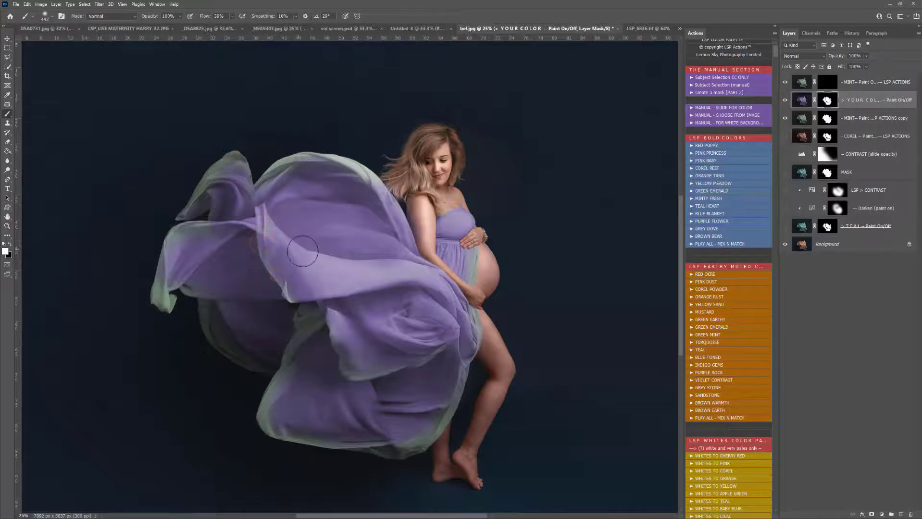
Step: Set black as the painting color, enlarge the brush to 1932 px and check the dress without the YOUR COLOR layer
{"action": "key", "text": "x"}
{"action": "right_click", "coordinate": [349, 291]}
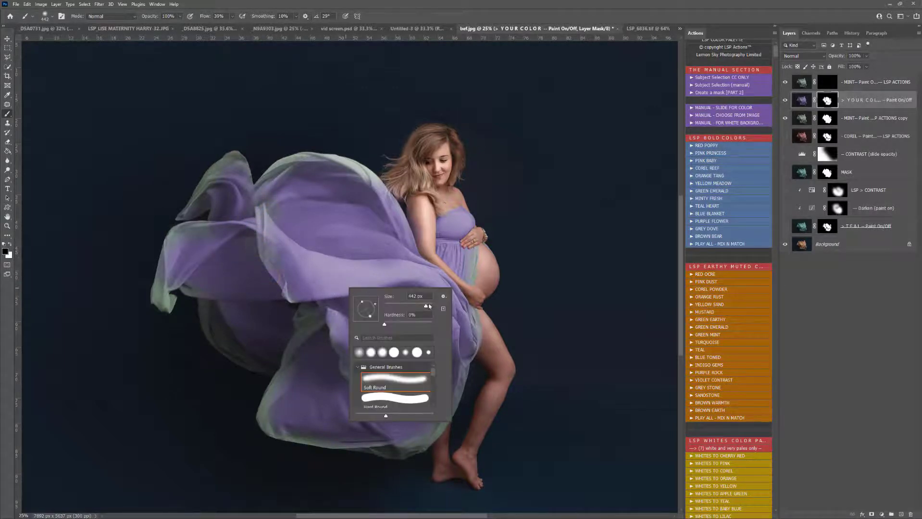
{"action": "left_click", "coordinate": [430, 306]}
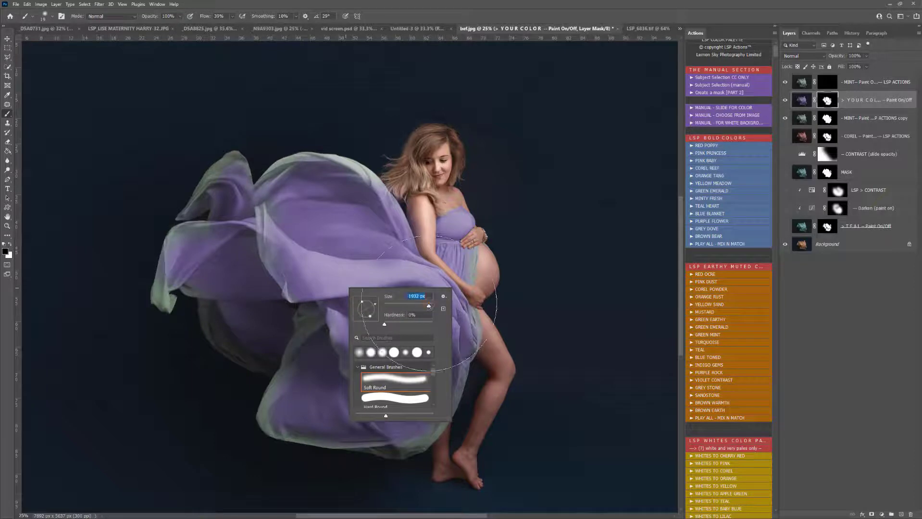
{"action": "left_click", "coordinate": [786, 101]}
{"action": "left_click", "coordinate": [786, 101]}
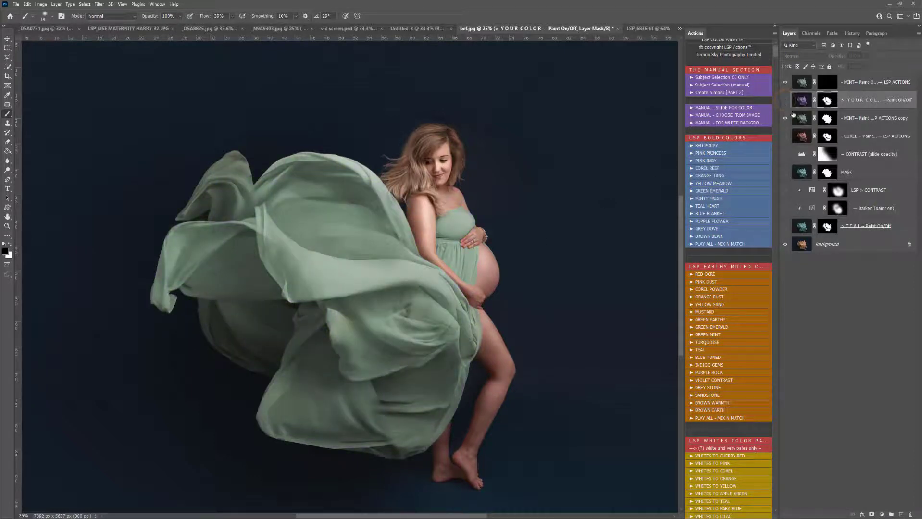
Step: With the dress selection loaded, hide the MINT copy layer and replace the YOUR COLOR layer's mask with the MASK layer's full dress mask
{"action": "left_click", "coordinate": [827, 173], "text": "ctrl"}
{"action": "left_click", "coordinate": [827, 81]}
{"action": "left_click", "coordinate": [785, 100]}
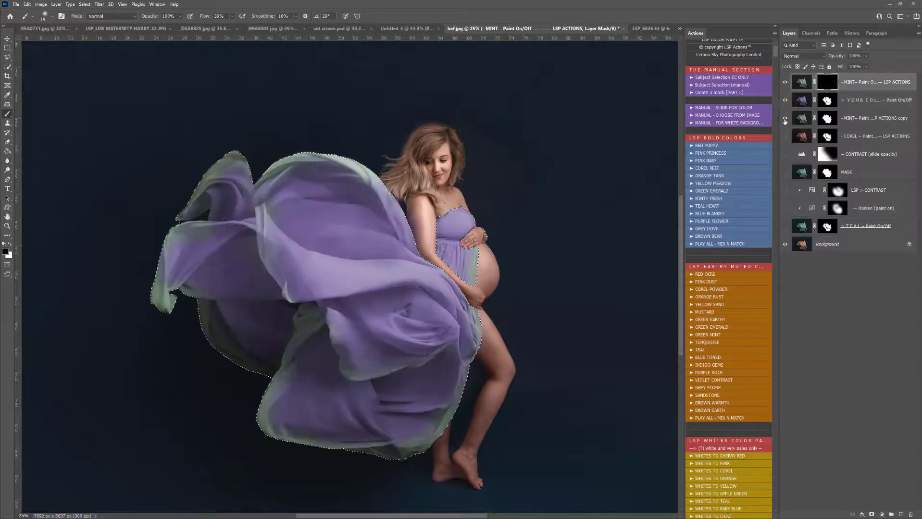
{"action": "left_click", "coordinate": [786, 118]}
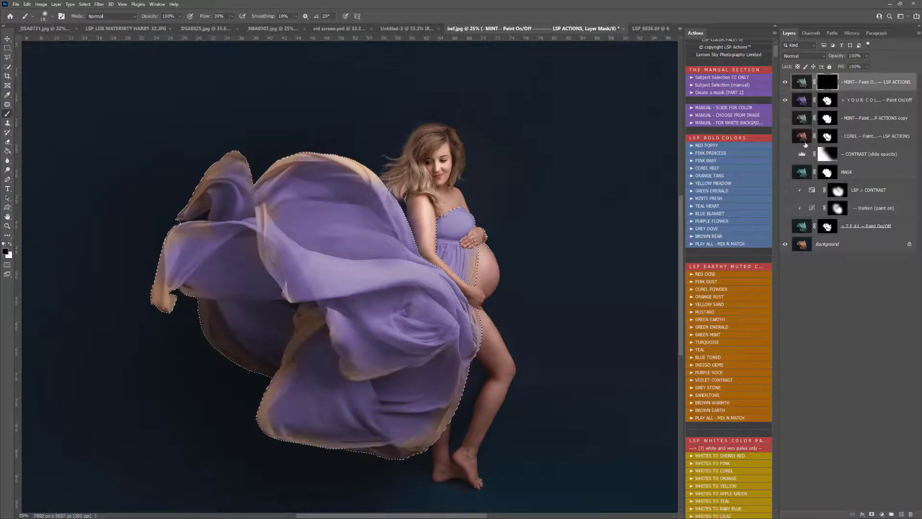
{"action": "left_click", "coordinate": [828, 173]}
{"action": "left_click_drag", "start_coordinate": [828, 174], "coordinate": [827, 101]}
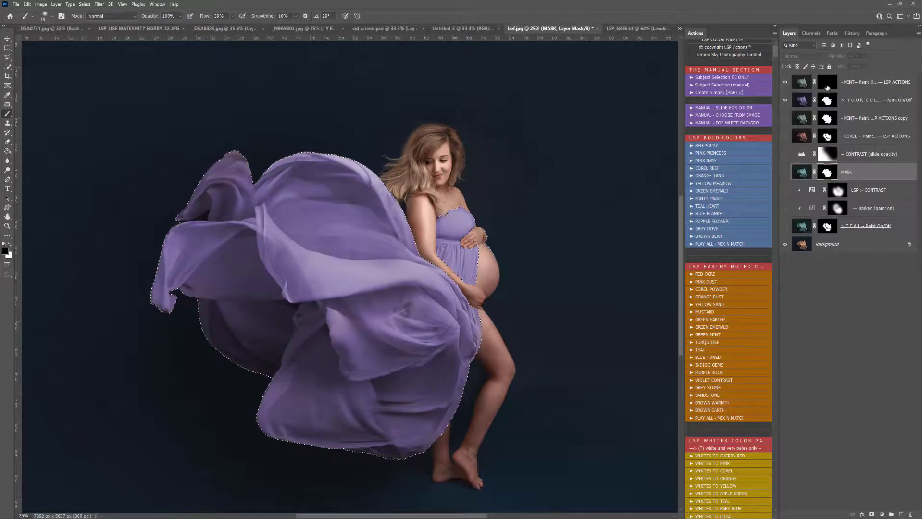
Step: Paint white on the top MINT layer's mask over the outer, trailing half of the dress with a much larger brush
{"action": "left_click", "coordinate": [827, 83]}
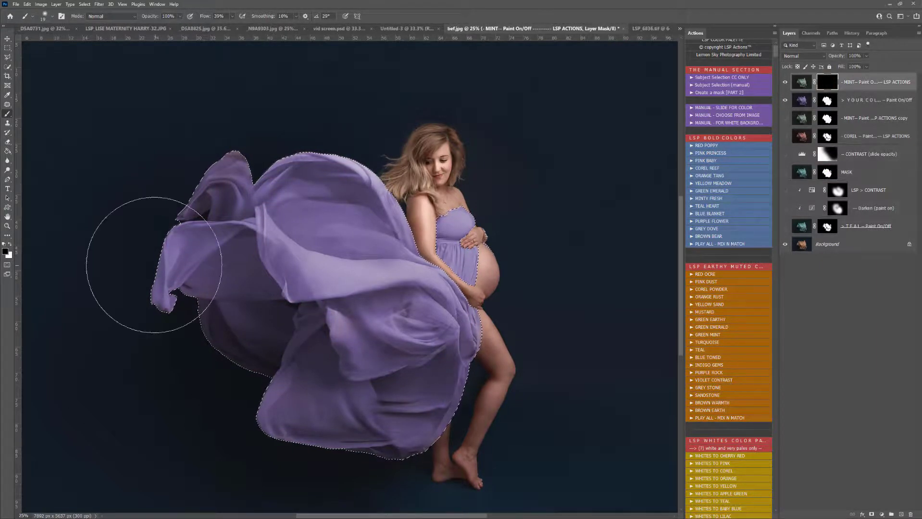
{"action": "key", "text": "x"}
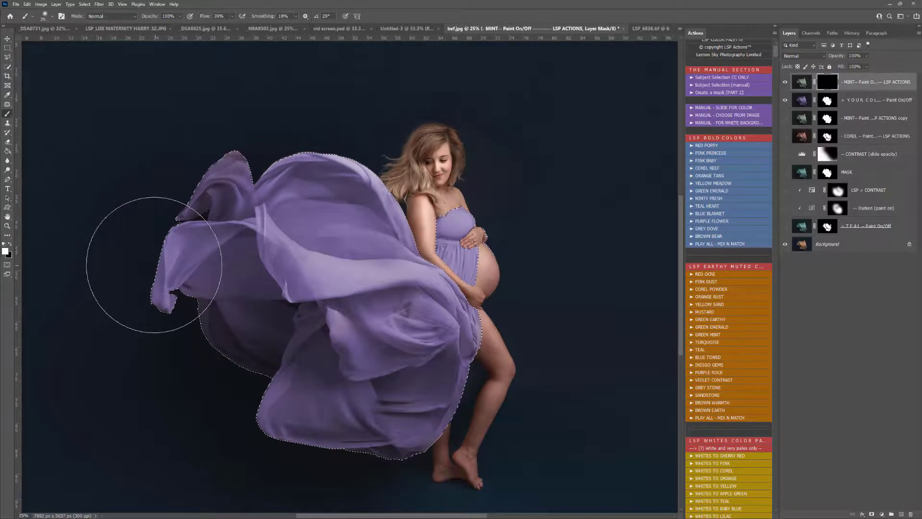
{"action": "key", "text": "bracketright"}
{"action": "key", "text": "bracketright"}
{"action": "mouse_move", "coordinate": [154, 267]}
{"action": "left_mouse_down"}
{"action": "mouse_move", "coordinate": [156, 310]}
{"action": "mouse_move", "coordinate": [180, 347]}
{"action": "mouse_move", "coordinate": [238, 399]}
{"action": "mouse_move", "coordinate": [228, 418]}
{"action": "mouse_move", "coordinate": [236, 431]}
{"action": "mouse_move", "coordinate": [154, 250]}
{"action": "mouse_move", "coordinate": [130, 240]}
{"action": "mouse_move", "coordinate": [122, 313]}
{"action": "mouse_move", "coordinate": [100, 271]}
{"action": "left_mouse_up"}
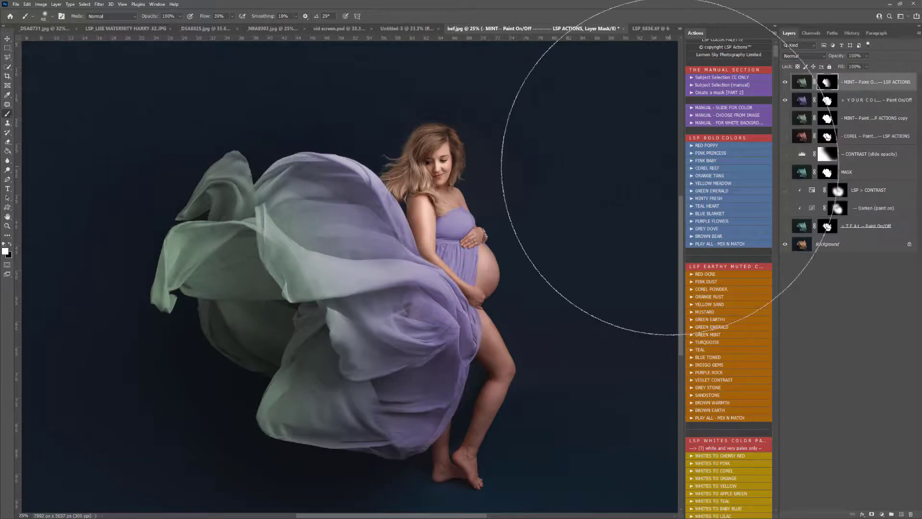
Step: Reduce the brush size and target the top MINT layer's mask
{"action": "right_click", "coordinate": [634, 187]}
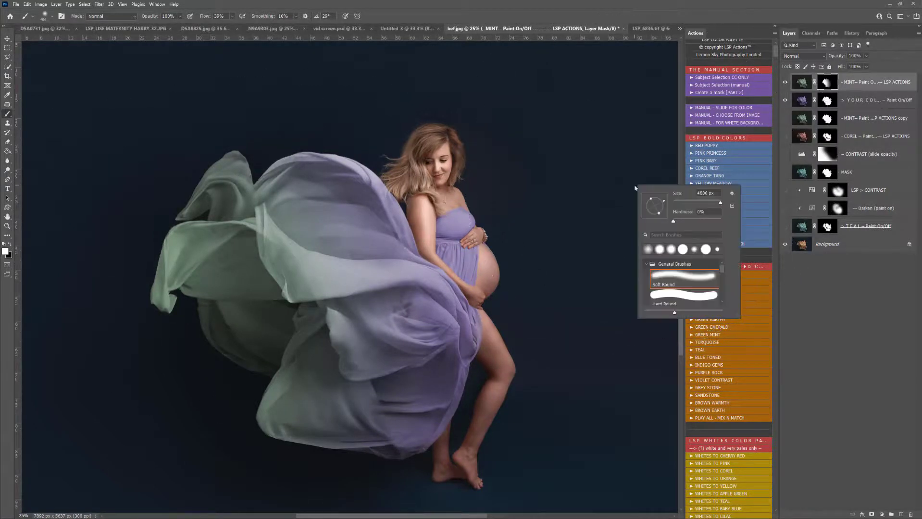
{"action": "left_click", "coordinate": [716, 203]}
{"action": "left_click", "coordinate": [832, 82]}
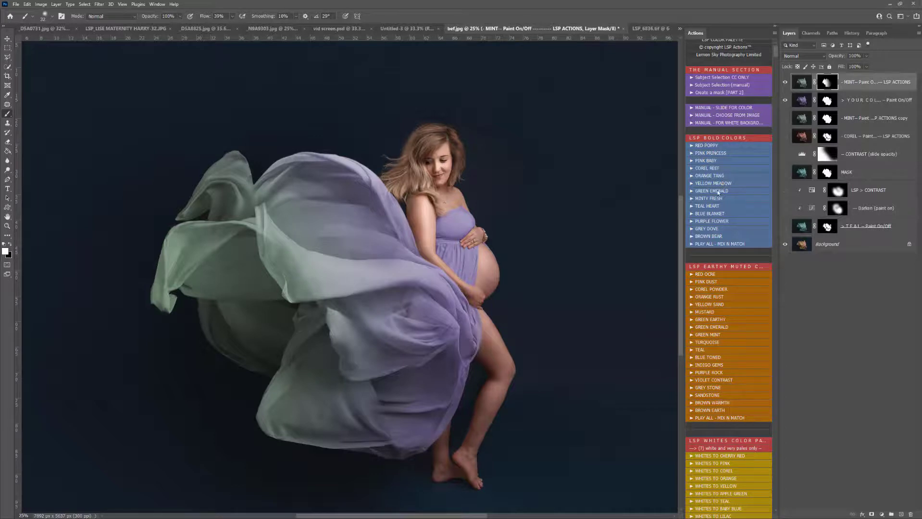
Step: Add blue and yellow dress layers with BLUE BLANKET and YELLOW MEADOW, copying MINT's partial mask to YELLOW and YOUR COLOR's full mask to BLUE
{"action": "left_click", "coordinate": [707, 214]}
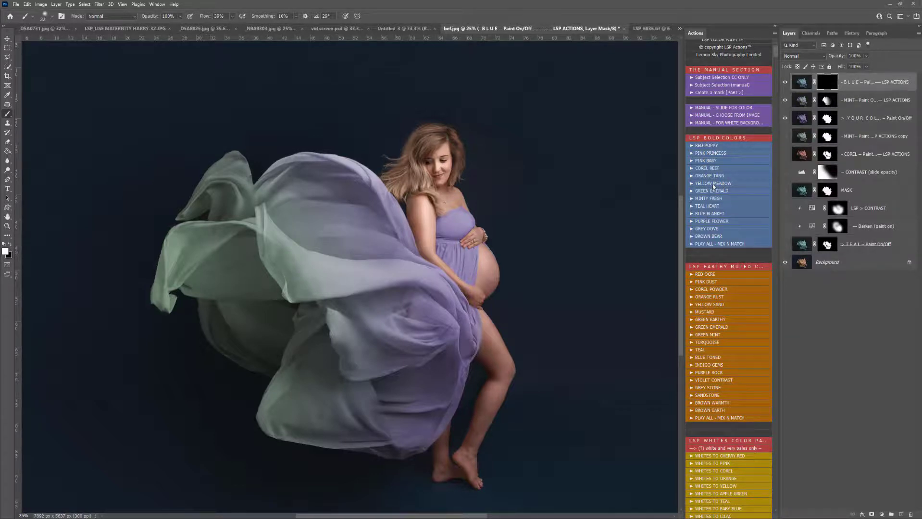
{"action": "left_click", "coordinate": [713, 185]}
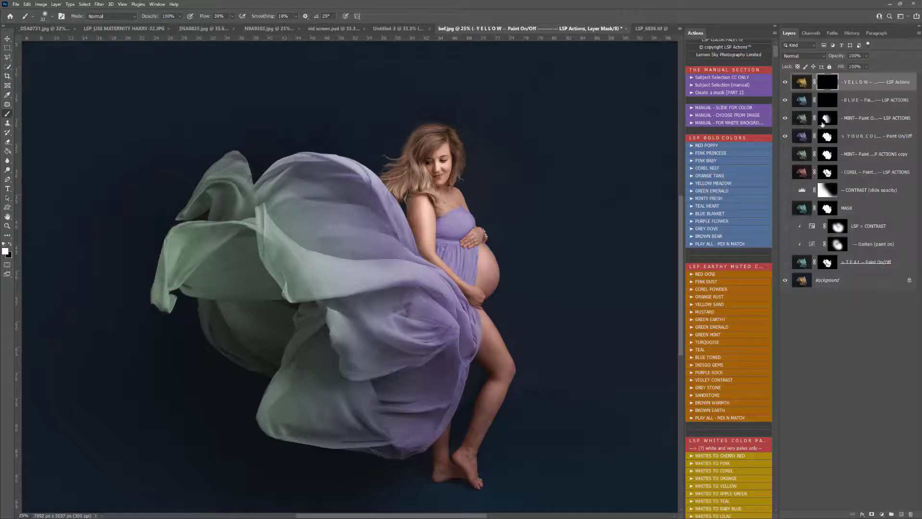
{"action": "left_click_drag", "start_coordinate": [823, 124], "coordinate": [828, 85]}
{"action": "left_click", "coordinate": [827, 138]}
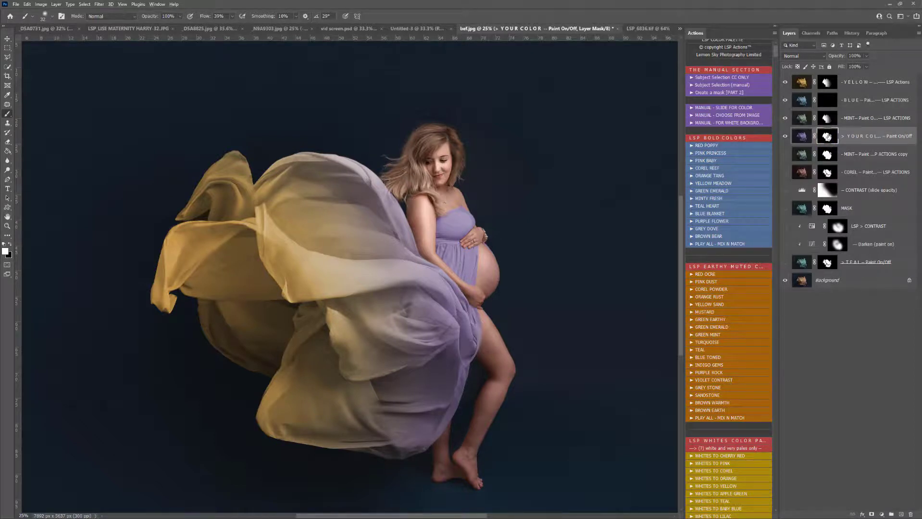
{"action": "left_click_drag", "start_coordinate": [828, 138], "coordinate": [829, 102]}
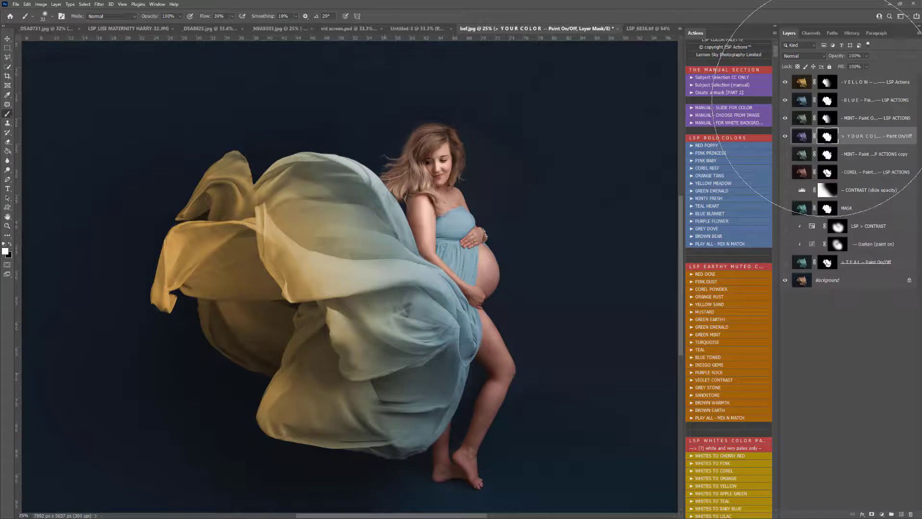
Step: Replace the YELLOW layer's mask with the full dress mask, copy MINT's partial mask onto BLUE, and place BLUE above YELLOW
{"action": "left_click_drag", "start_coordinate": [829, 102], "coordinate": [833, 85]}
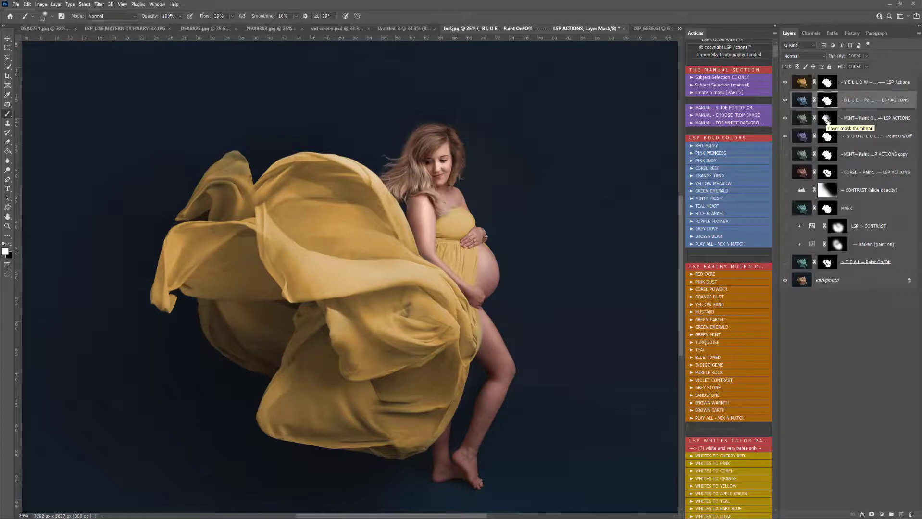
{"action": "left_click_drag", "start_coordinate": [828, 121], "coordinate": [848, 79]}
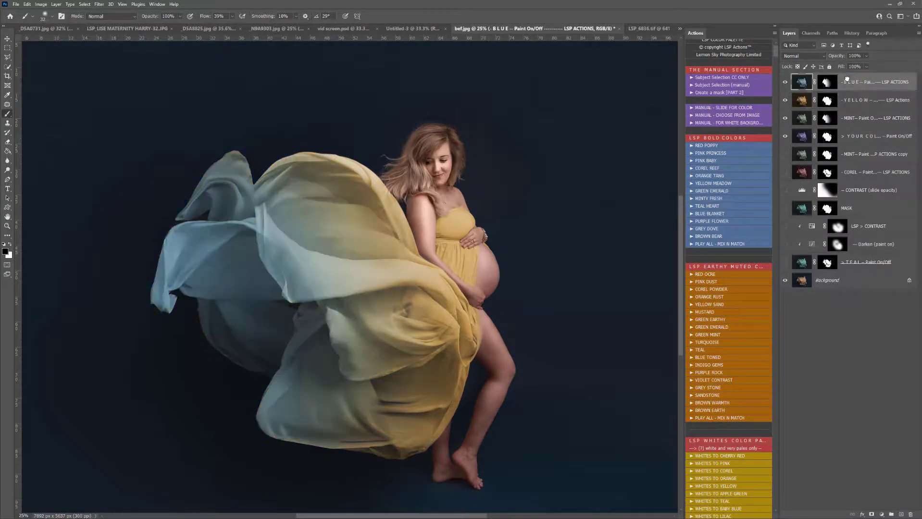
Step: Examine the blue and yellow blend in the whole photo and look through the whites, tweak brush, skin tone and finishing actions
{"action": "key", "text": "z"}
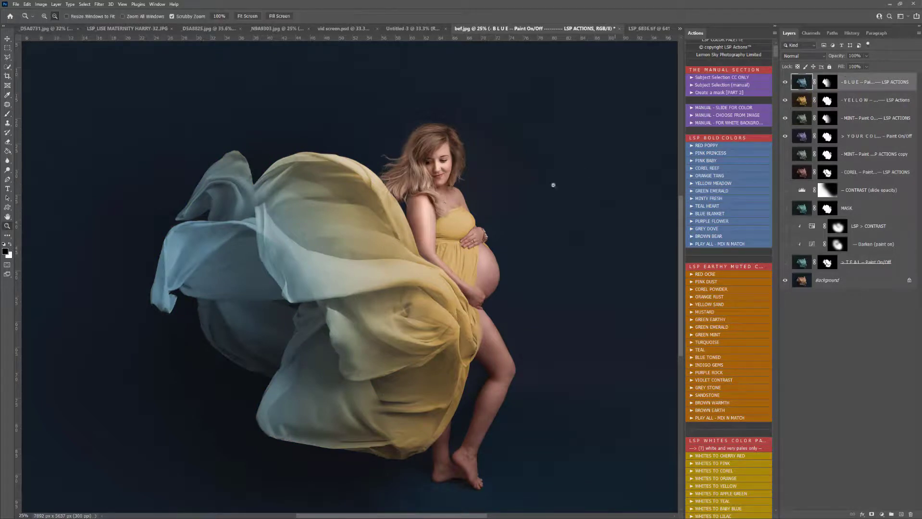
{"action": "left_click", "coordinate": [511, 200], "text": "alt"}
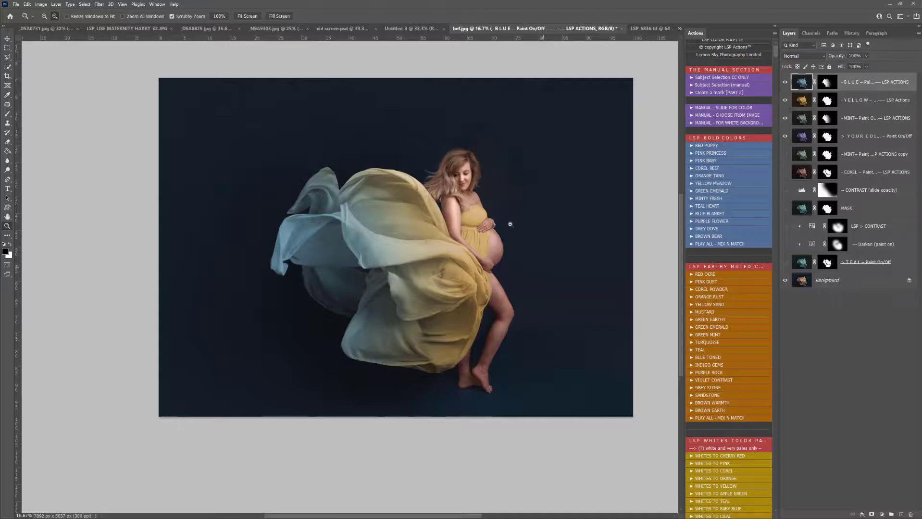
{"action": "left_click_drag", "start_coordinate": [511, 224], "coordinate": [522, 258]}
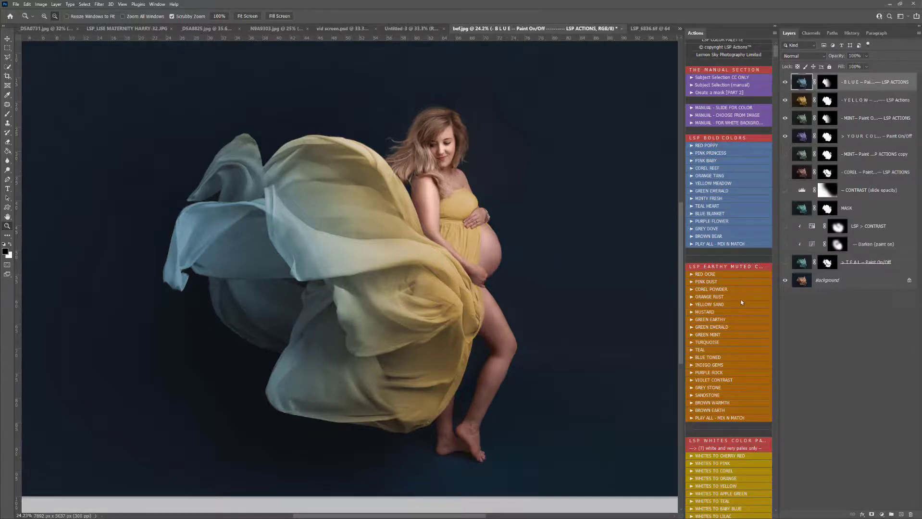
{"action": "scroll", "coordinate": [741, 302], "scroll_direction": "down", "scroll_amount": 5}
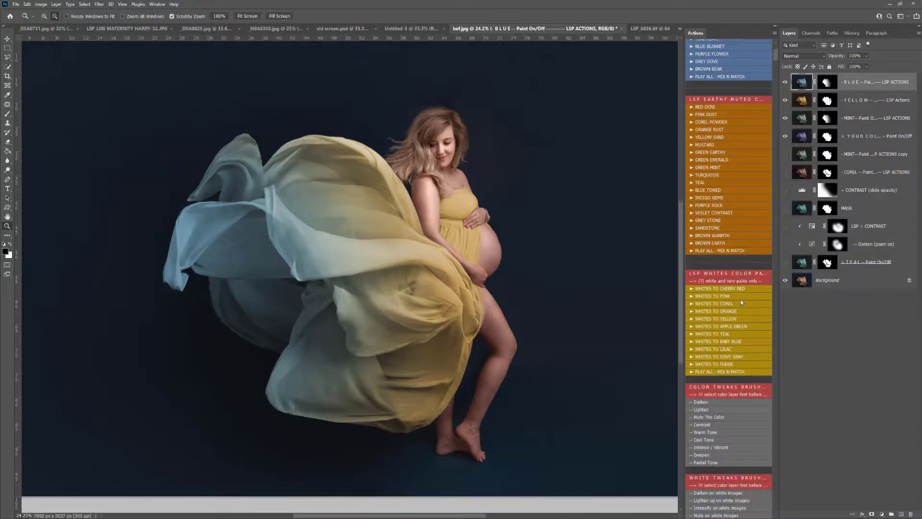
{"action": "scroll", "coordinate": [740, 300], "scroll_direction": "down", "scroll_amount": 2}
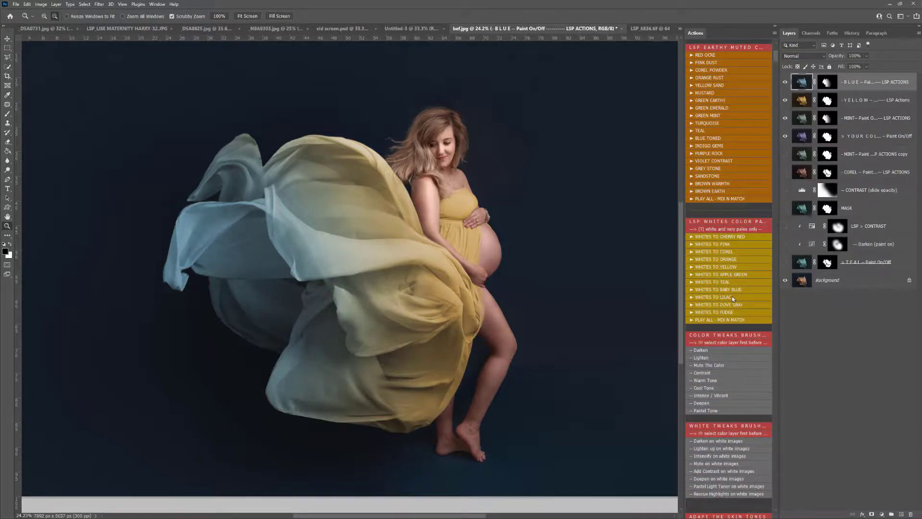
{"action": "scroll", "coordinate": [732, 296], "scroll_direction": "down", "scroll_amount": 2}
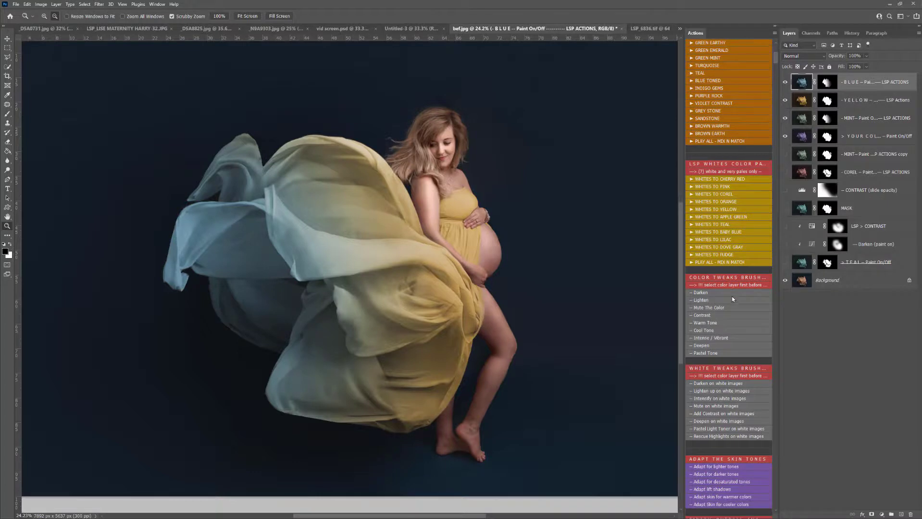
{"action": "scroll", "coordinate": [735, 340], "scroll_direction": "down", "scroll_amount": 2}
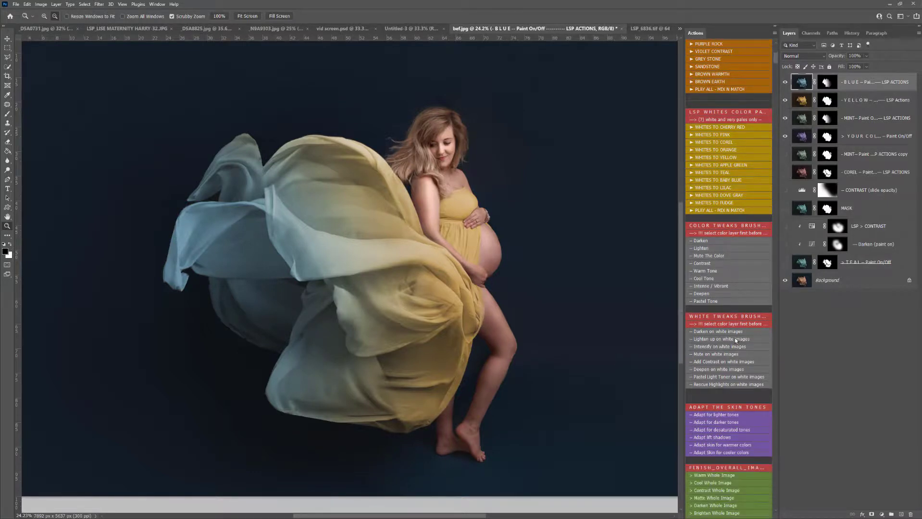
{"action": "scroll", "coordinate": [743, 339], "scroll_direction": "down", "scroll_amount": 3}
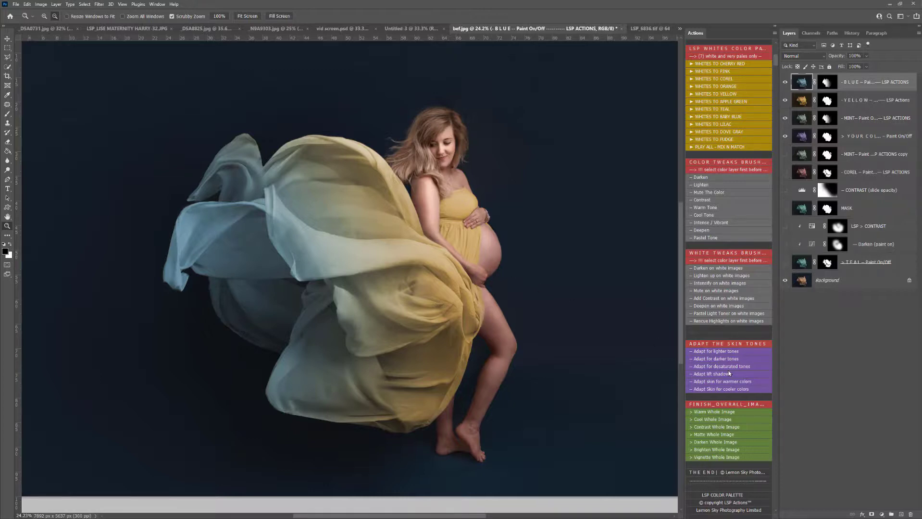
{"action": "scroll", "coordinate": [729, 374], "scroll_direction": "down", "scroll_amount": 2}
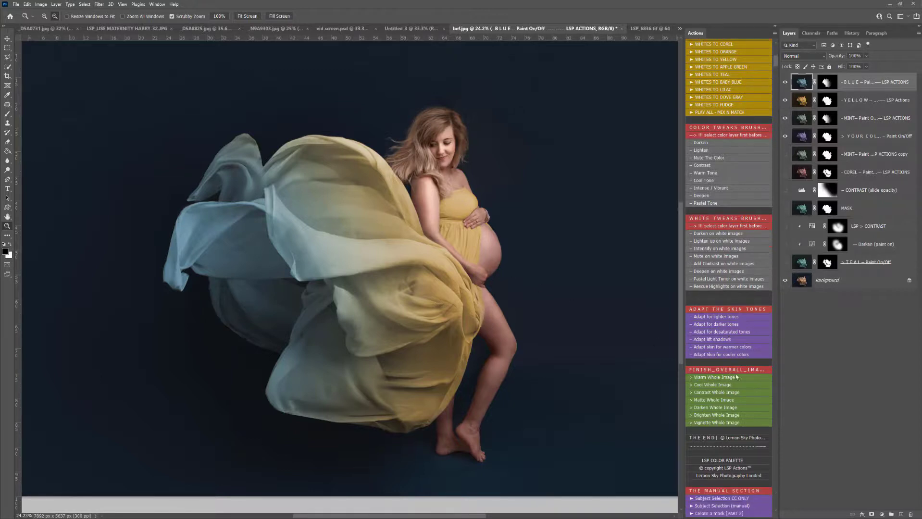
Step: Try the Brighten Whole Image and Matte Whole Image finishing actions, hiding the adjustment layer each one adds
{"action": "left_click", "coordinate": [721, 416]}
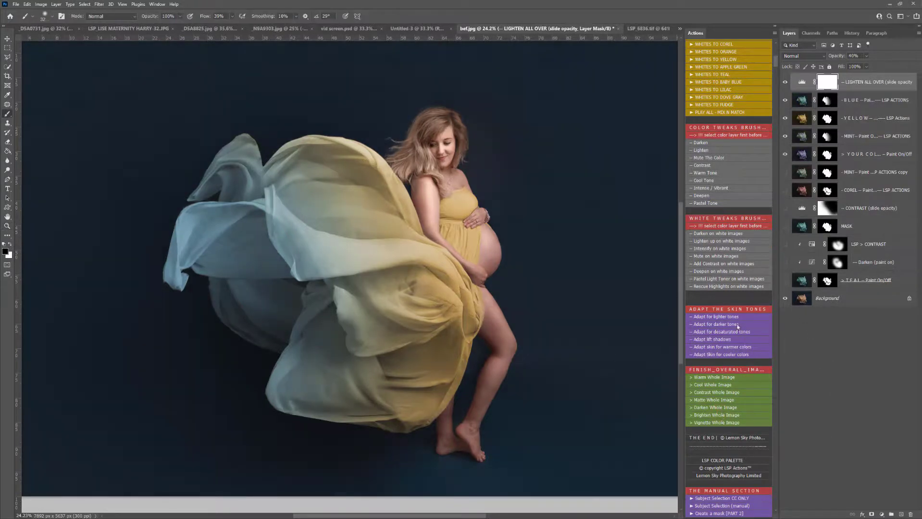
{"action": "left_click", "coordinate": [785, 82]}
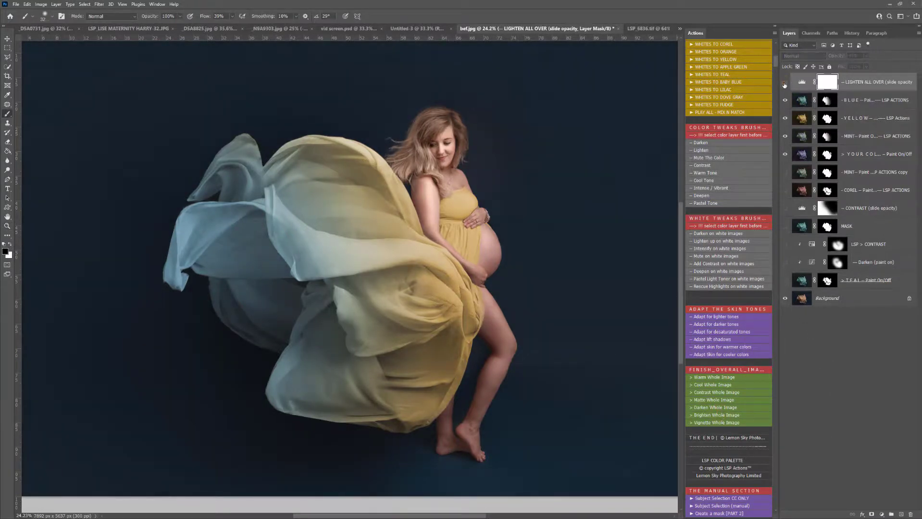
{"action": "left_click", "coordinate": [726, 401]}
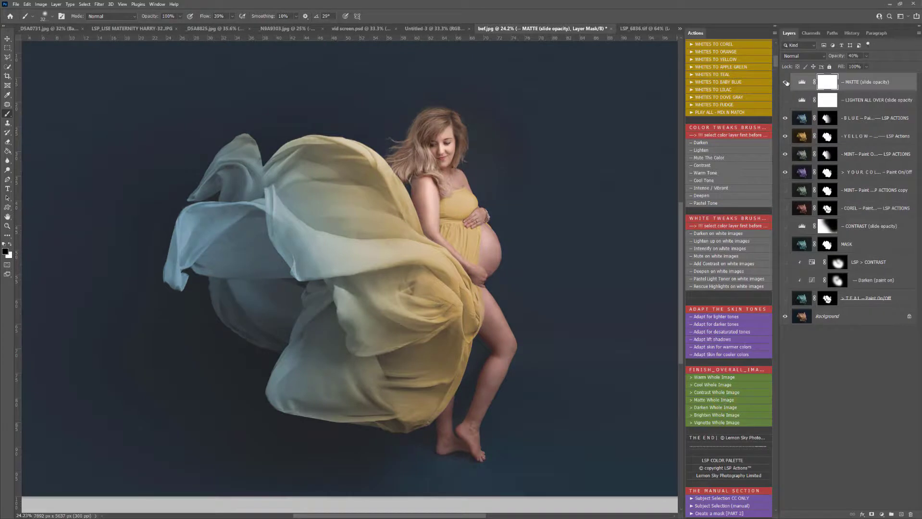
{"action": "left_click", "coordinate": [786, 83]}
Step: Add a vignette with Vignette Whole Image and paint black on its mask over the woman to clear the darkening there
{"action": "scroll", "coordinate": [736, 403], "scroll_direction": "up", "scroll_amount": 3}
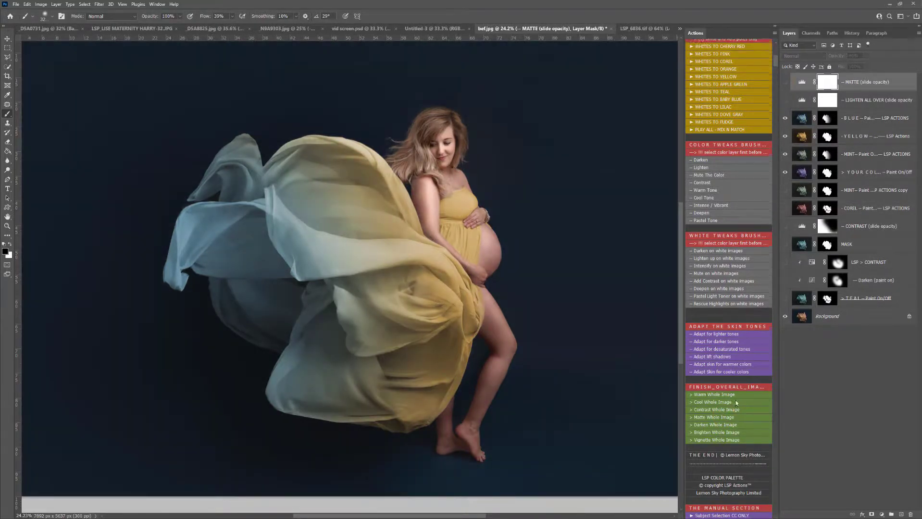
{"action": "left_click", "coordinate": [745, 452]}
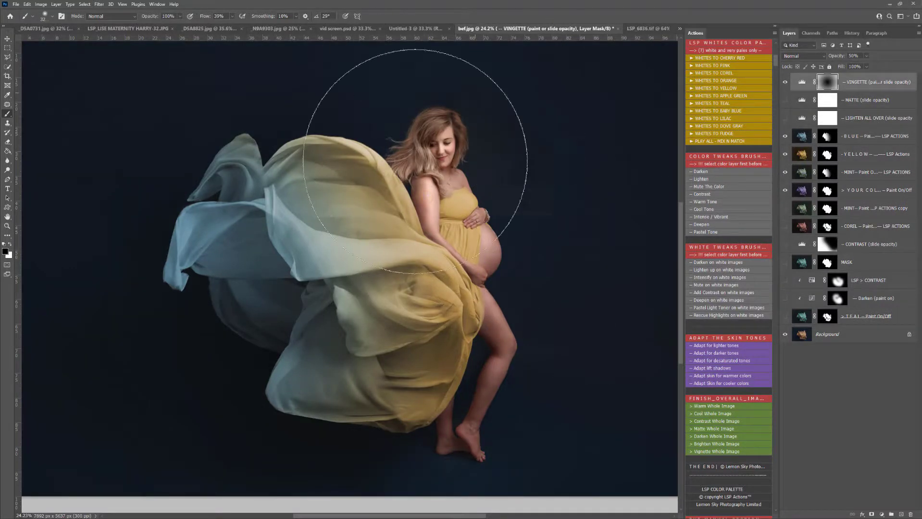
{"action": "mouse_move", "coordinate": [501, 349]}
{"action": "left_mouse_down"}
{"action": "mouse_move", "coordinate": [480, 227]}
{"action": "mouse_move", "coordinate": [462, 188]}
{"action": "mouse_move", "coordinate": [481, 174]}
{"action": "left_mouse_up"}
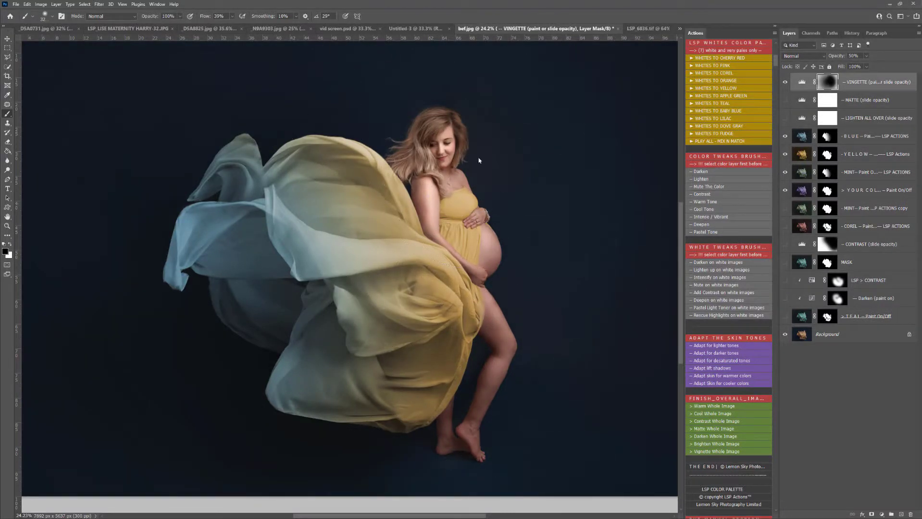
Step: Hide the visible color layers and the vignette, and preview the TEAL, COREL, YOUR COLOR and top MINT layers over the original dress
{"action": "left_click_drag", "start_coordinate": [784, 137], "coordinate": [785, 191]}
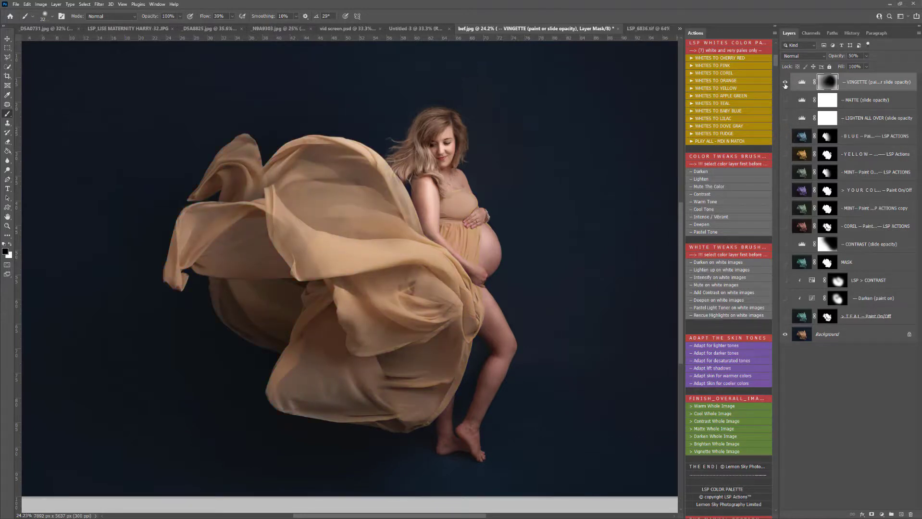
{"action": "left_click", "coordinate": [785, 83]}
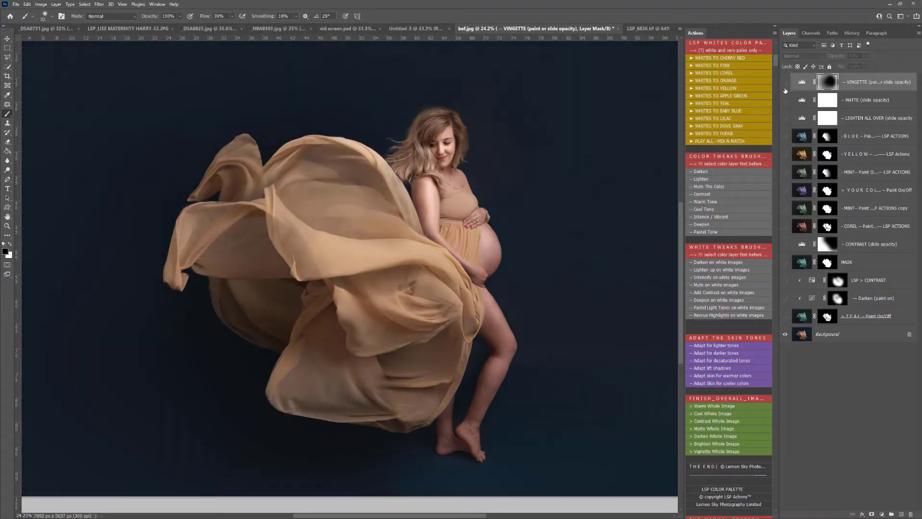
{"action": "left_click", "coordinate": [786, 318]}
{"action": "left_click", "coordinate": [786, 318]}
{"action": "left_click", "coordinate": [786, 227]}
{"action": "left_click", "coordinate": [785, 227]}
{"action": "left_click", "coordinate": [785, 191]}
{"action": "left_click", "coordinate": [785, 192]}
{"action": "left_click", "coordinate": [783, 172]}
{"action": "left_click", "coordinate": [783, 172]}
Step: Preview the YELLOW and BLUE blend, hide YELLOW, BLUE and MINT, and compare BLUE with and without YELLOW, leaving only BLUE shown above the background
{"action": "left_click", "coordinate": [785, 154]}
{"action": "left_click", "coordinate": [786, 136]}
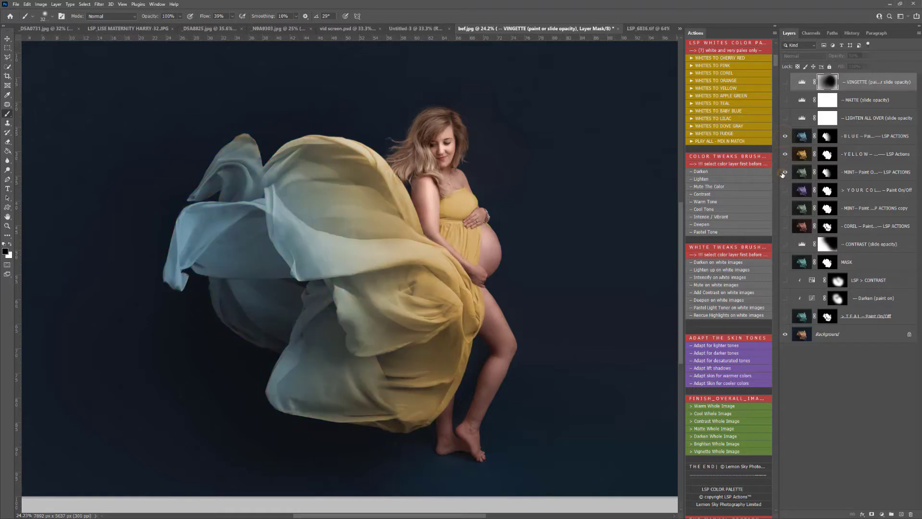
{"action": "left_click", "coordinate": [785, 137]}
{"action": "left_click", "coordinate": [786, 154]}
{"action": "left_click", "coordinate": [786, 173]}
{"action": "left_click", "coordinate": [785, 139]}
{"action": "left_click", "coordinate": [785, 155]}
{"action": "left_click", "coordinate": [786, 154]}
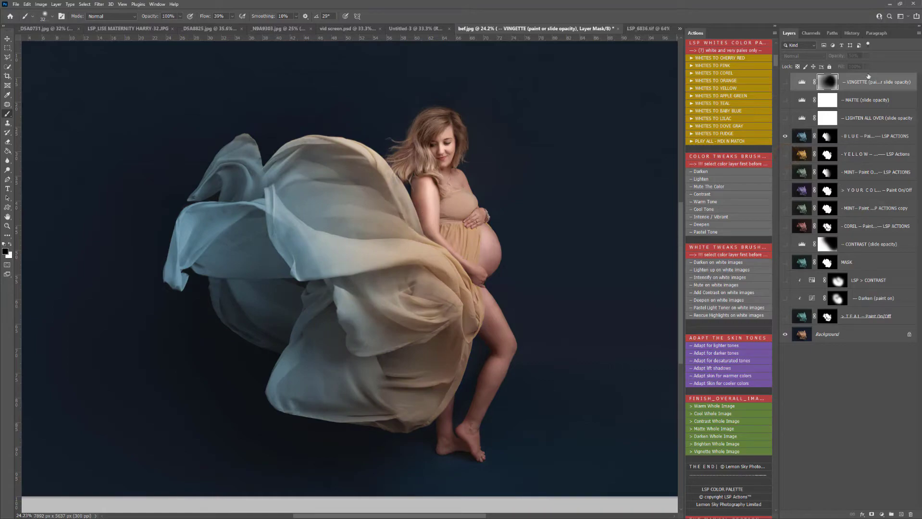
{"action": "left_click", "coordinate": [888, 5]}
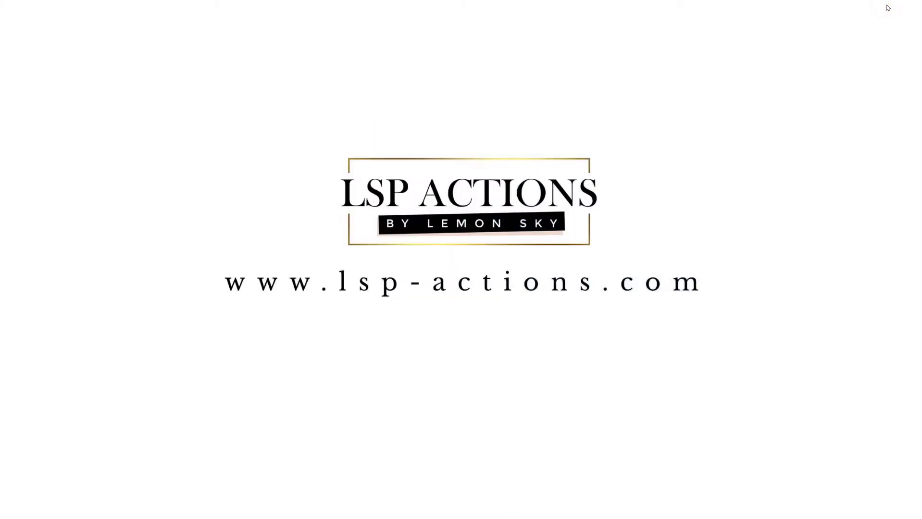